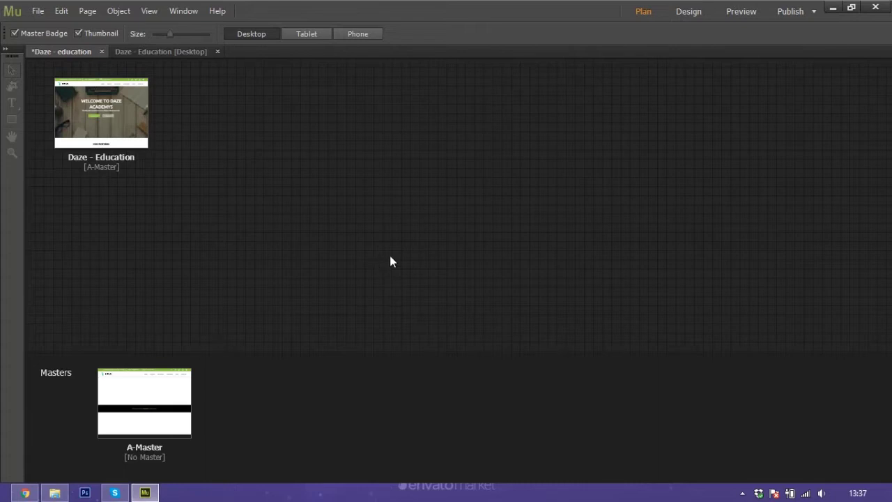
- Open the desktop Daze - Education page for design and examine its sections and image placeholders from header to promo banner
mouse_move(99, 128)
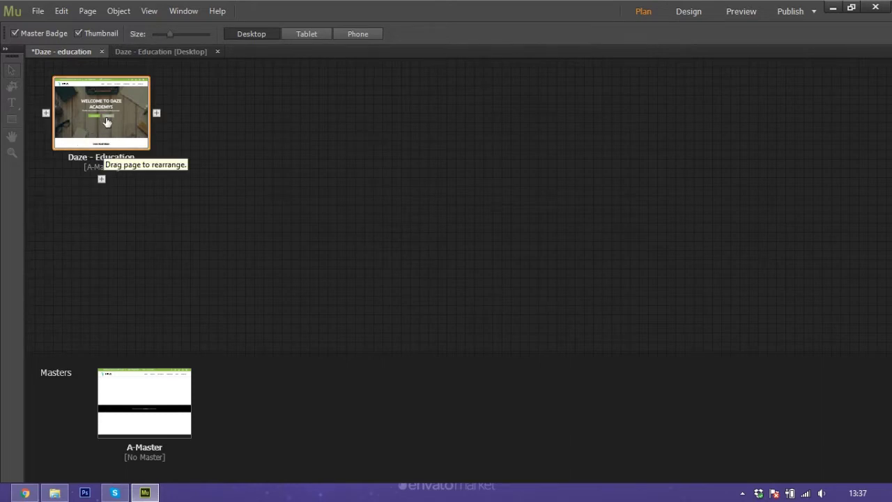
double_click(106, 120)
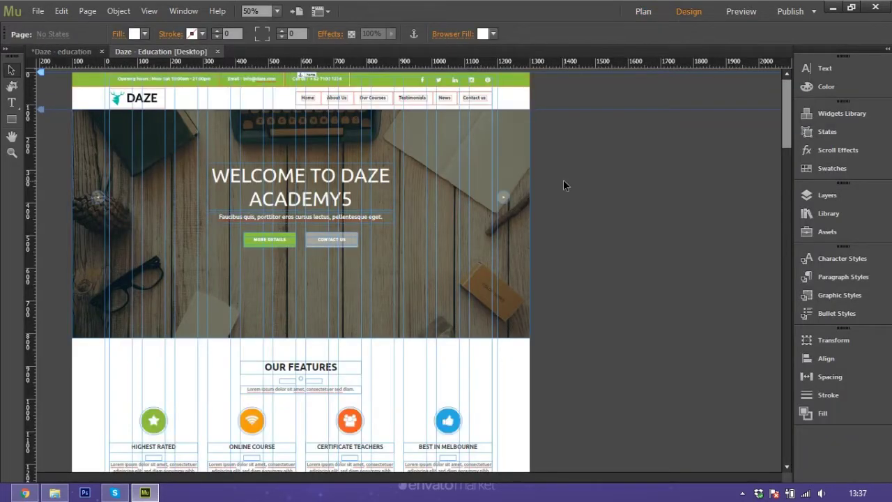
scroll(386, 226, "down", 3)
scroll(359, 220, "down", 5)
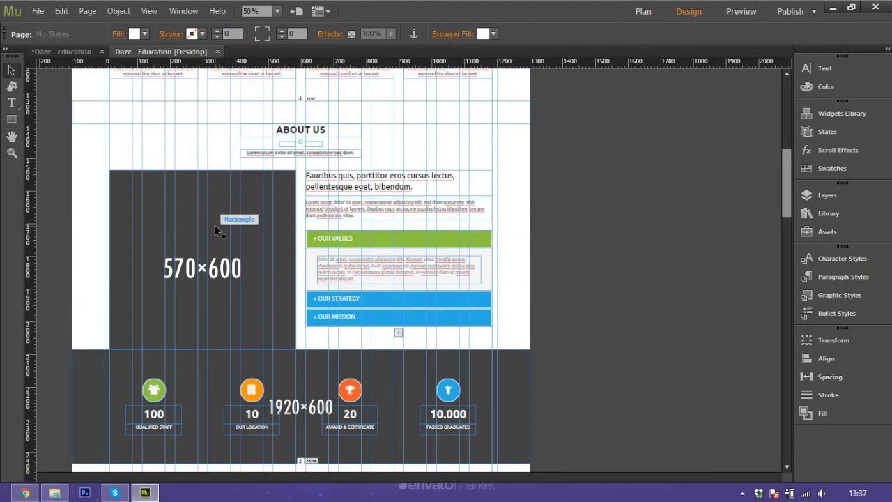
scroll(216, 218, "down", 3)
left_click(214, 209)
left_click(293, 333)
scroll(291, 332, "down", 5)
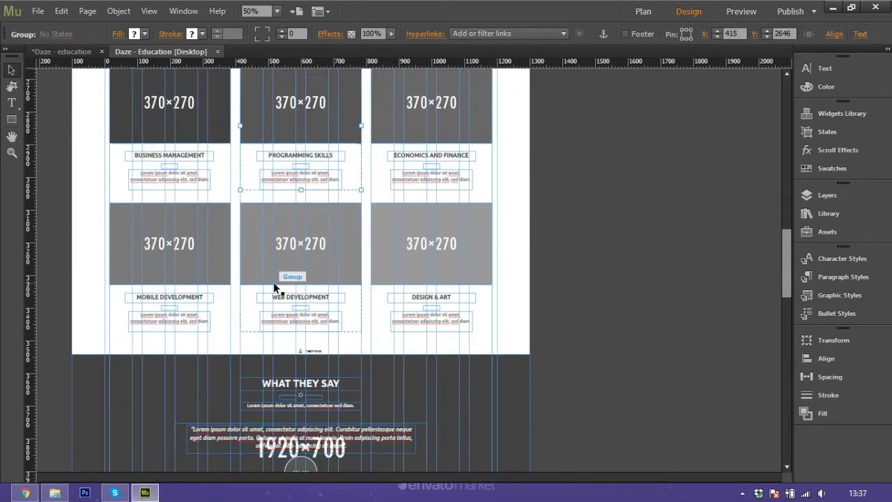
scroll(236, 293, "down", 2)
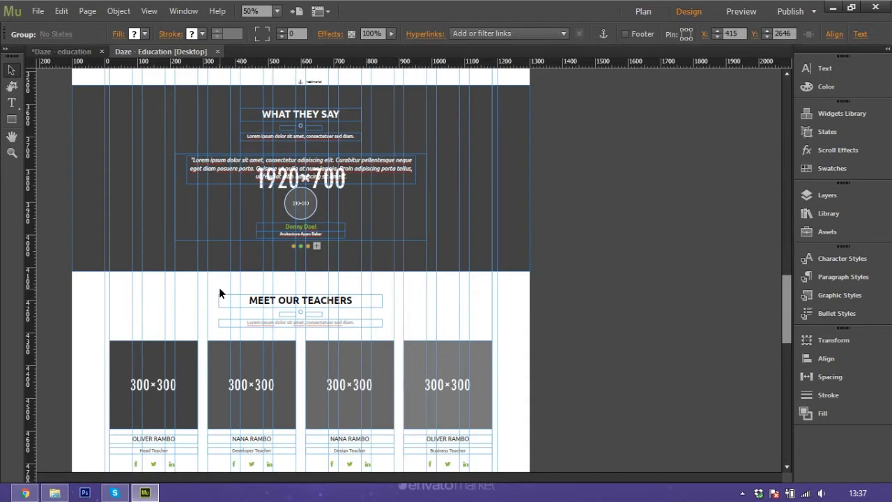
left_click(582, 273)
scroll(583, 272, "down", 4)
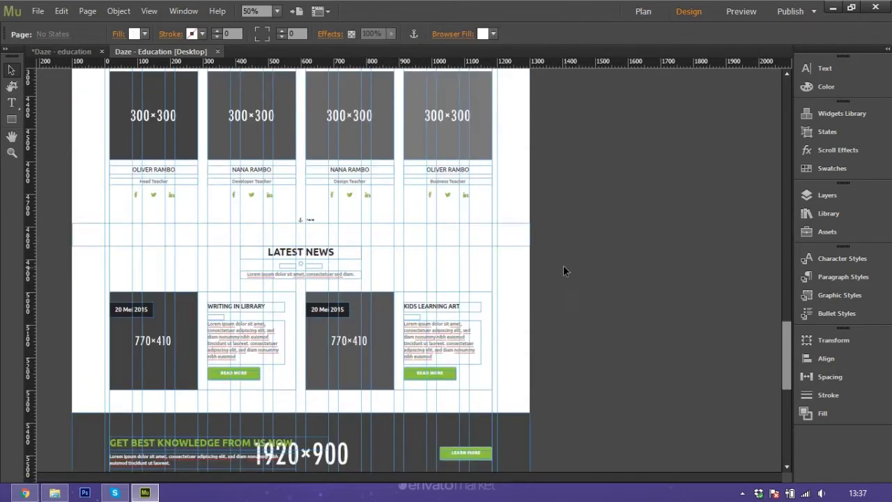
scroll(564, 270, "down", 2)
scroll(562, 270, "up", 11)
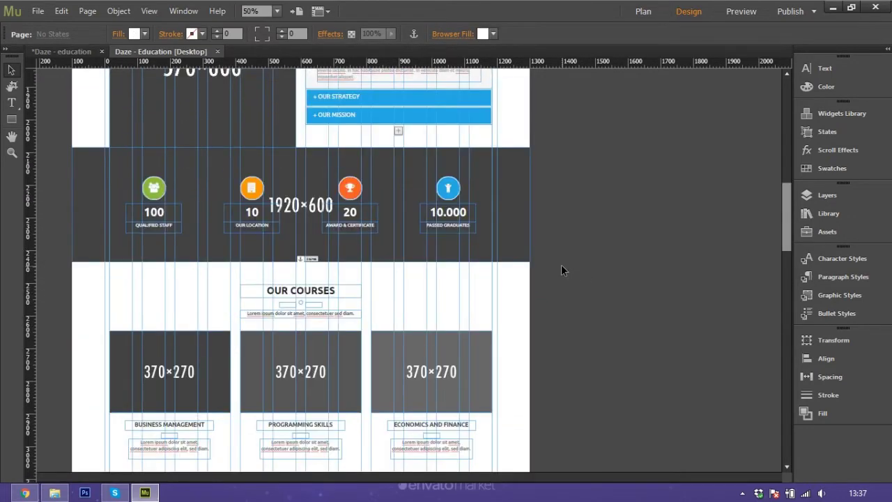
scroll(560, 264, "up", 3)
scroll(635, 247, "up", 2)
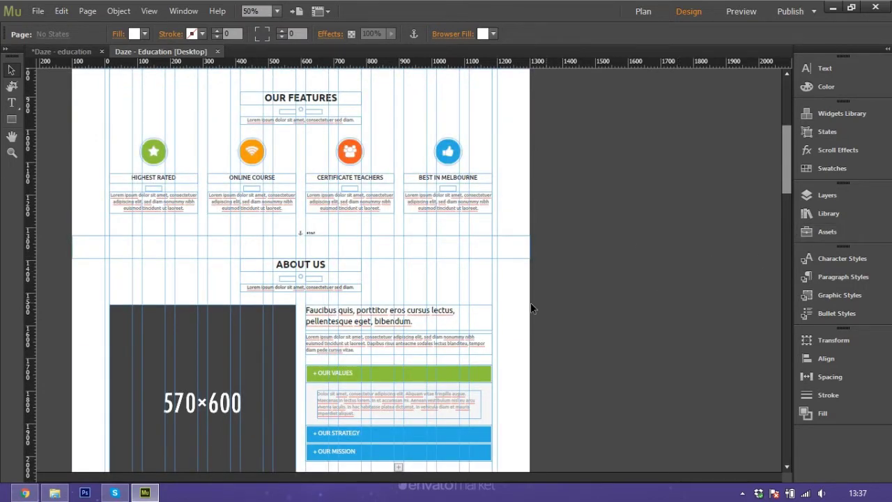
- Select the 570×600 placeholder in the About Us section and show the site's assets to identify its image file
scroll(487, 304, "down", 2)
left_click(240, 293)
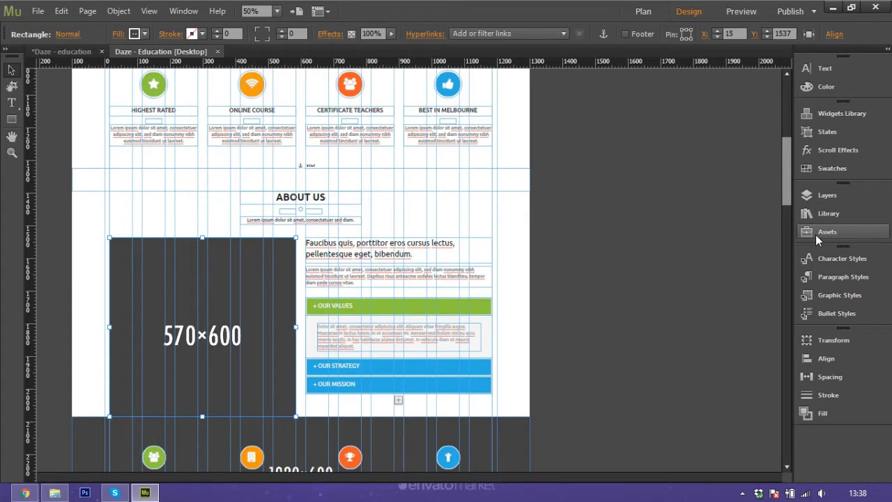
left_click(838, 229)
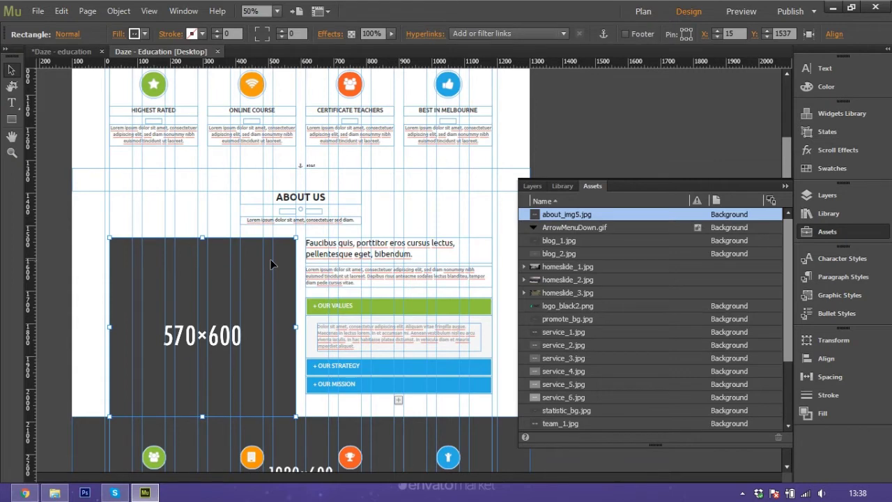
left_click_drag(565, 215, 311, 432)
- Select the statistics banner and the Economics and Finance course placeholder in turn to identify their files among the assets
scroll(335, 367, "down", 4)
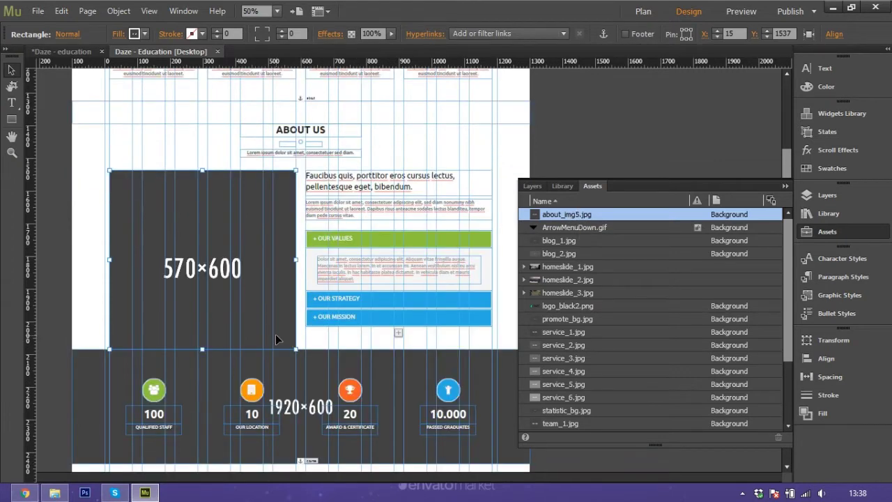
left_click(125, 300)
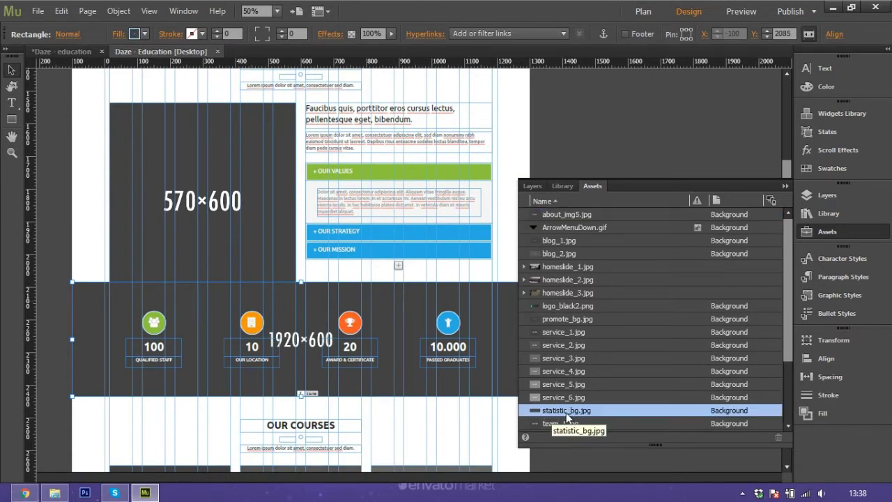
scroll(393, 353, "down", 3)
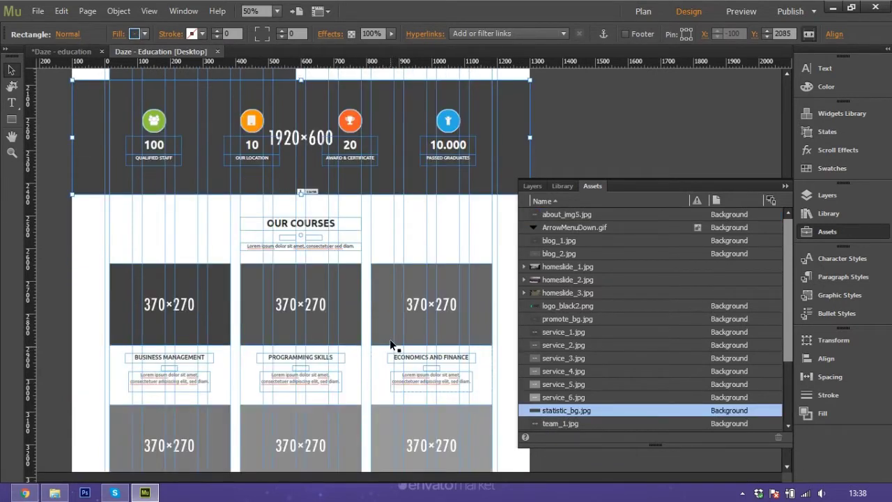
left_click(393, 289)
left_click(393, 289)
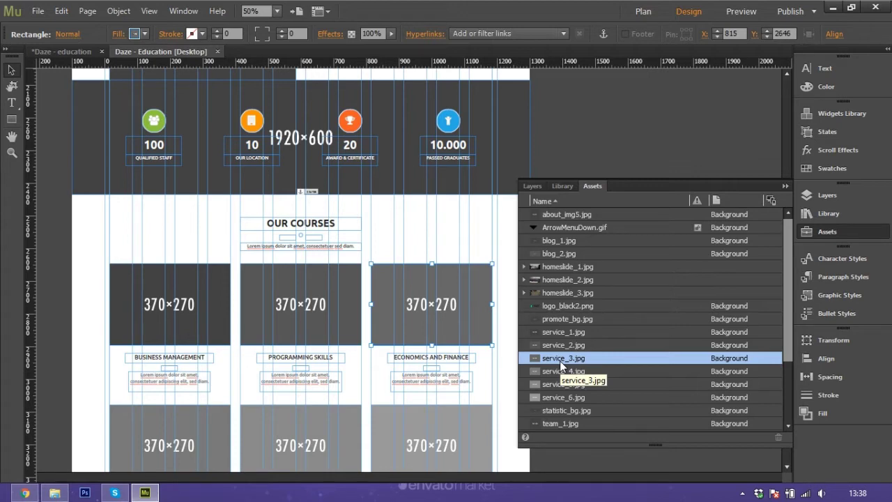
scroll(564, 361, "up", 2)
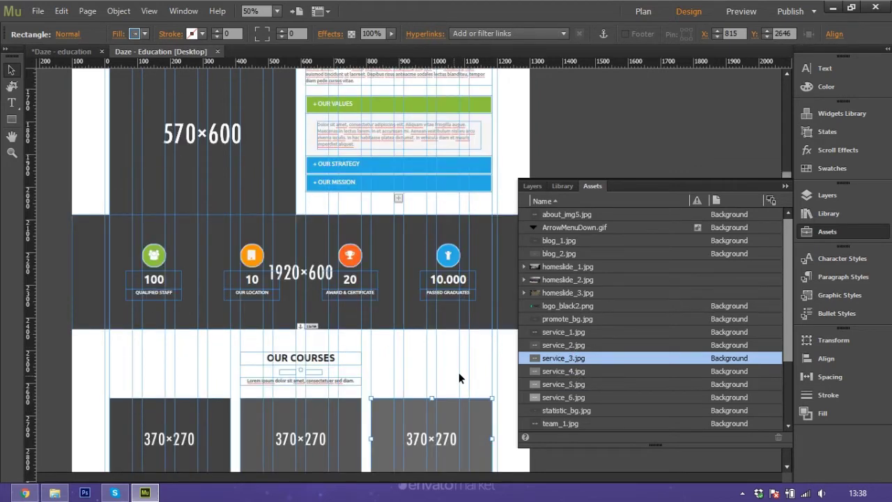
scroll(458, 376, "down", 1)
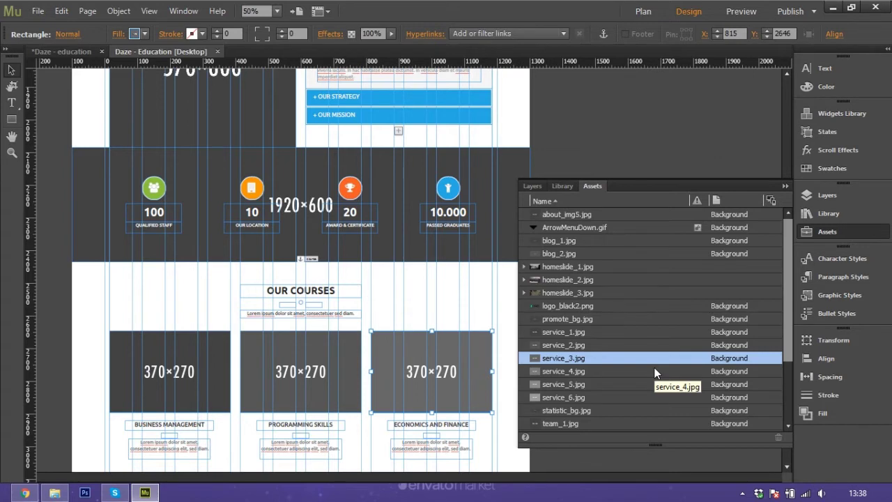
- Check the tablet and phone layouts in the site plan and reopen the desktop Daze - Education page
left_click(61, 51)
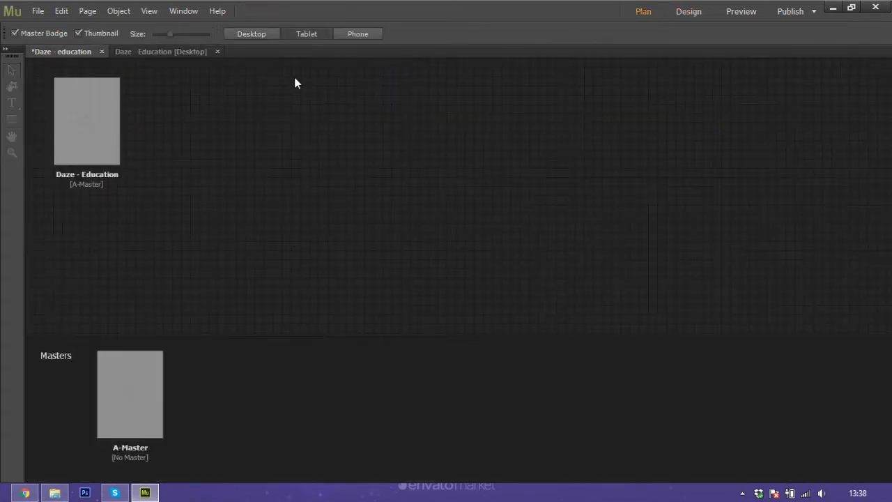
left_click(307, 34)
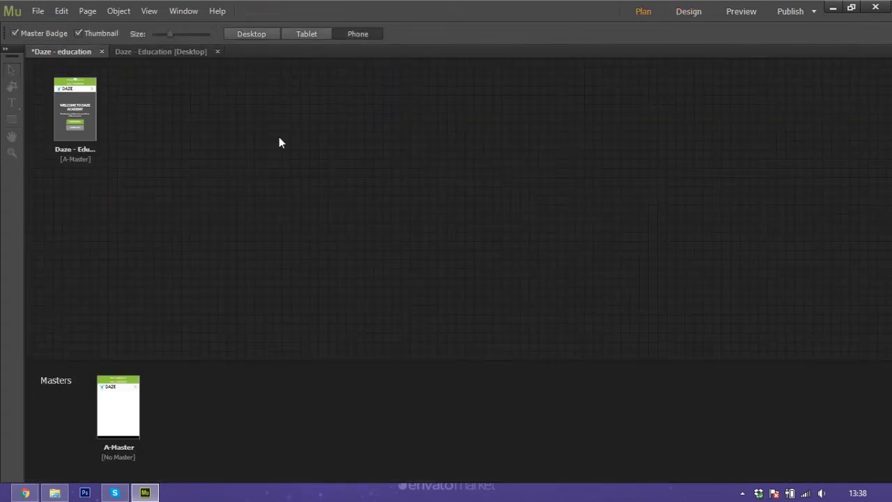
left_click(246, 34)
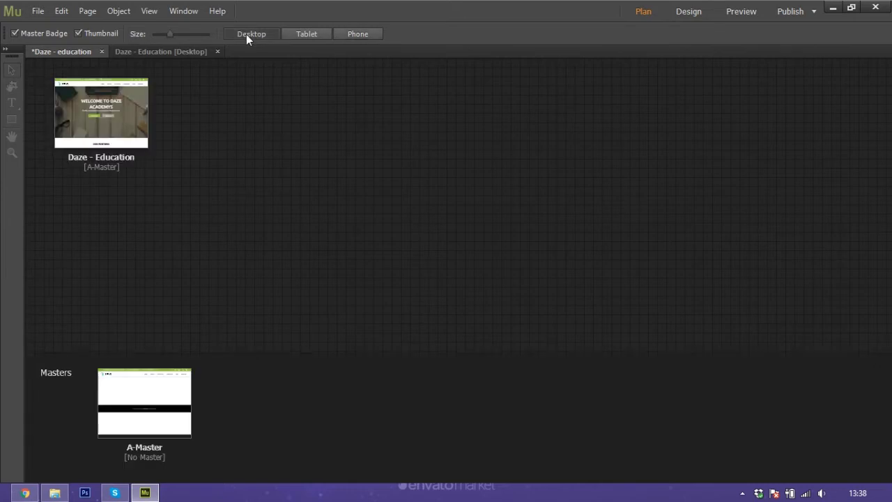
double_click(110, 107)
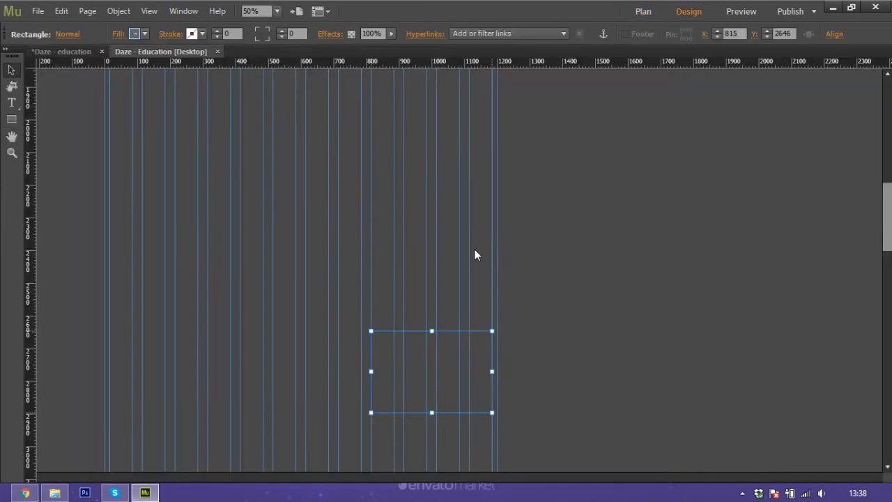
- Relink the About Us placeholder's about_img5.jpg to business-819293_1920 from the Photo > business folder on drive D
scroll(305, 196, "up", 2)
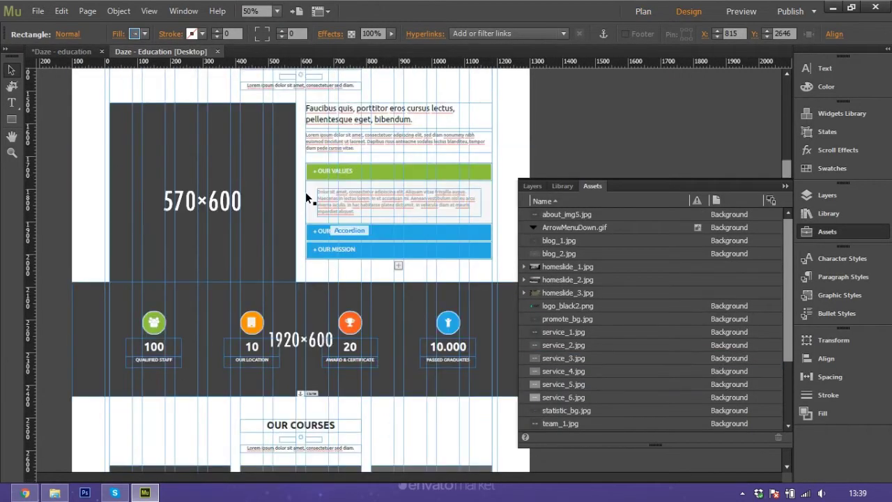
scroll(258, 192, "up", 1)
left_click(269, 205)
right_click(571, 215)
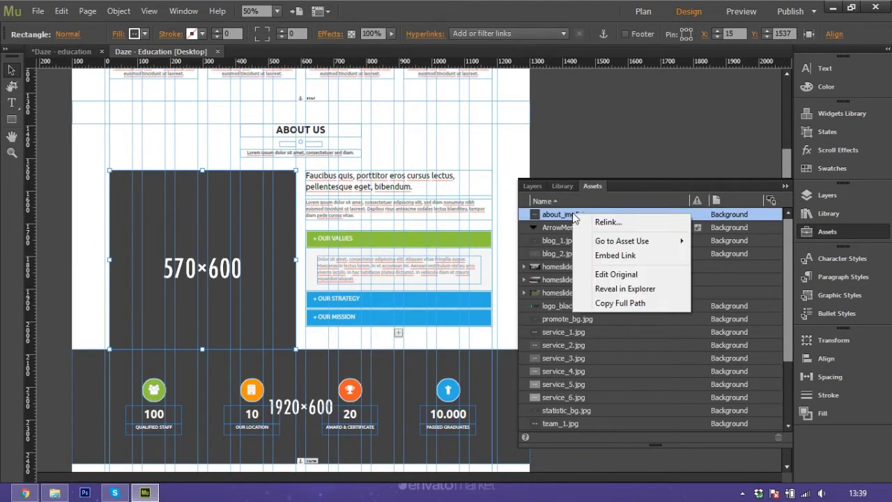
left_click(554, 216)
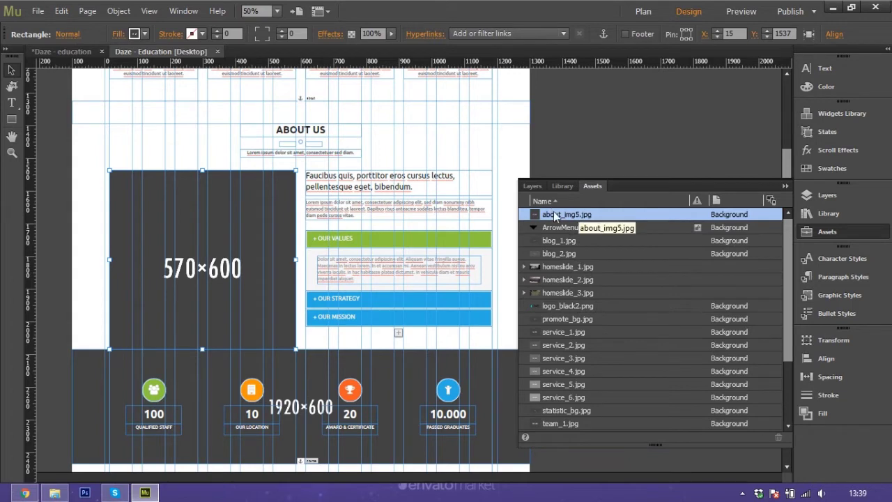
right_click(557, 215)
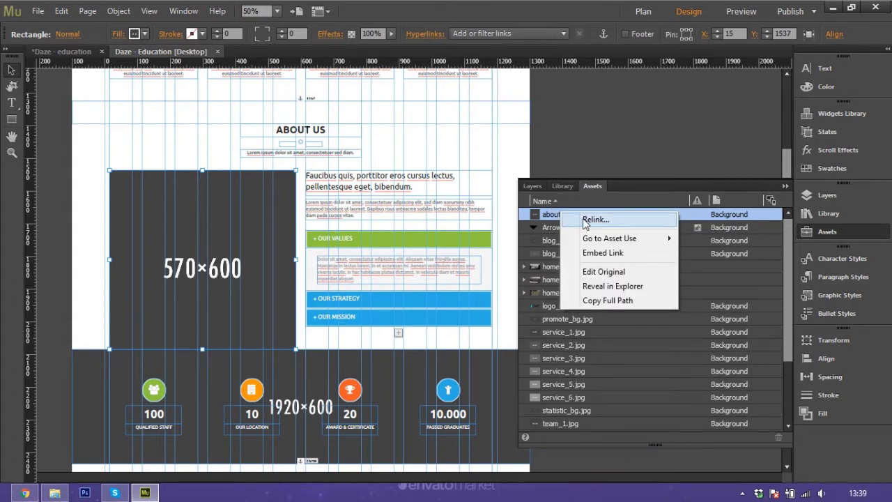
left_click(586, 220)
left_click(106, 224)
left_click(202, 217)
scroll(204, 213, "down", 2)
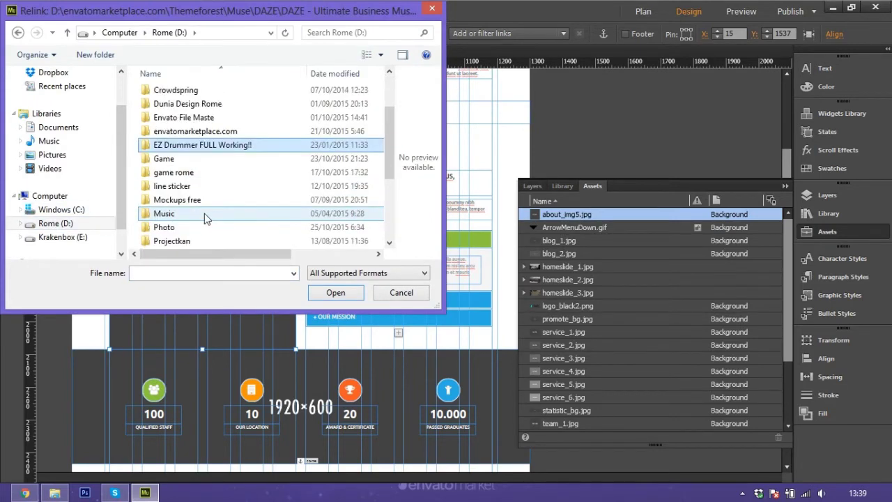
double_click(205, 227)
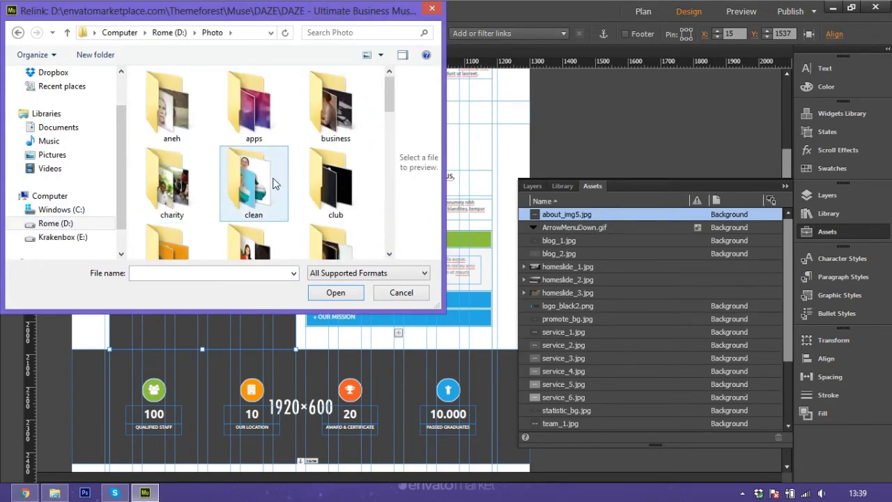
left_click(337, 105)
scroll(336, 104, "down", 1)
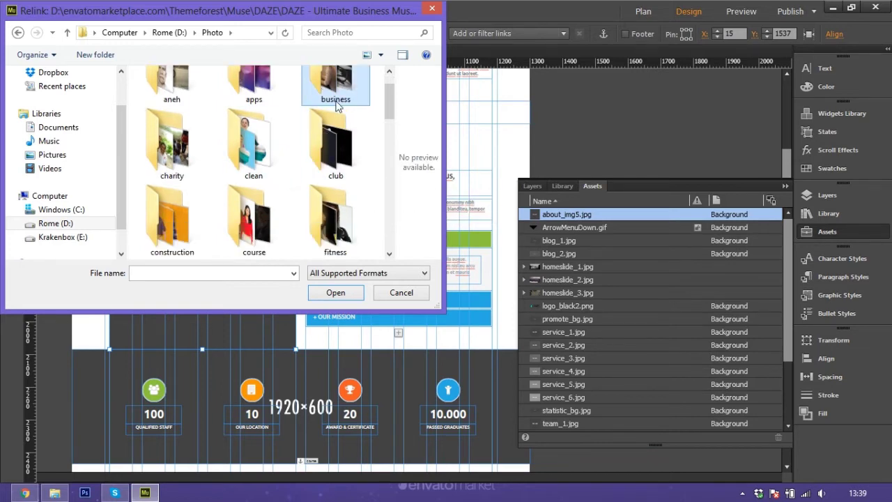
double_click(337, 104)
left_click(335, 115)
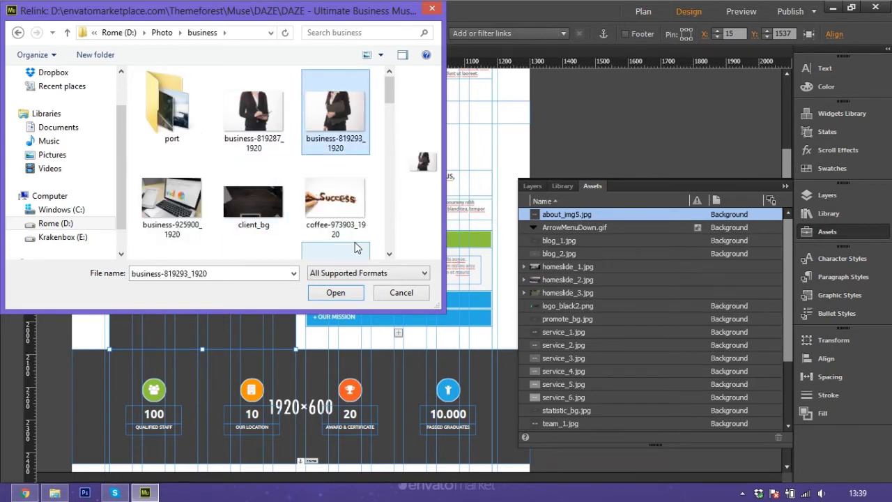
left_click(340, 292)
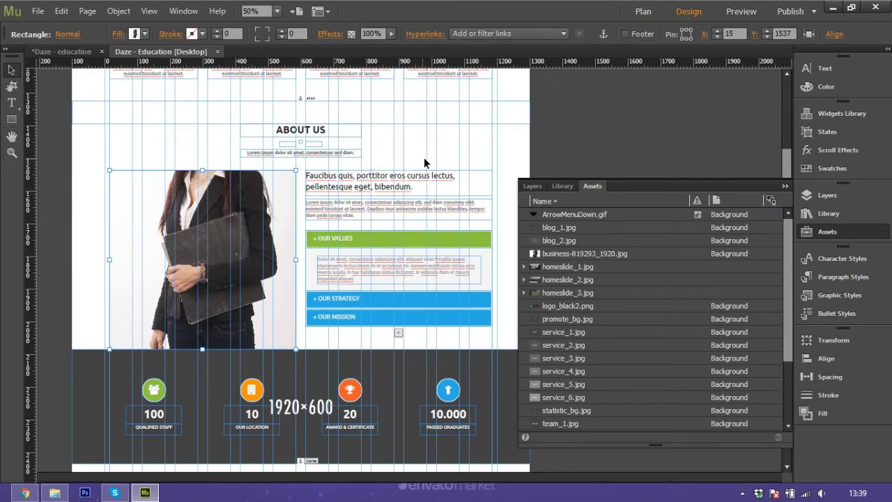
- Relink the statistics banner's statistic_bg.jpg to coffee-973903_1920 from the business folder
scroll(258, 256, "down", 3)
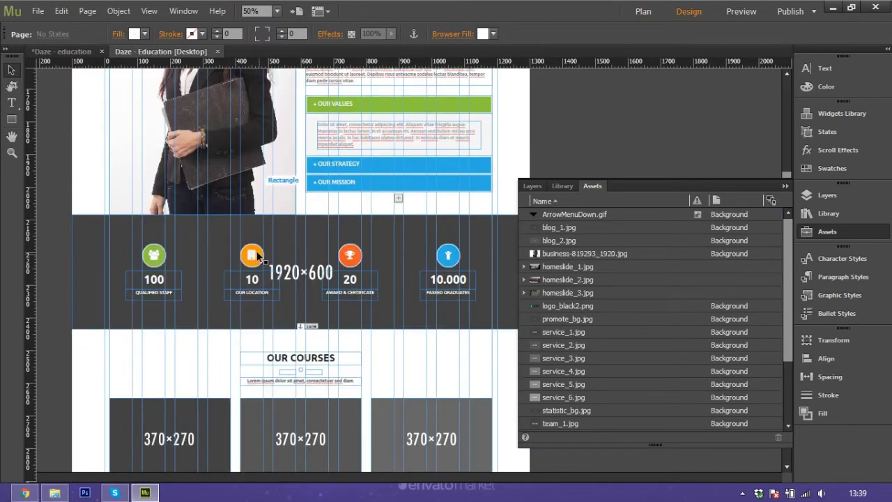
left_click(208, 247)
right_click(571, 411)
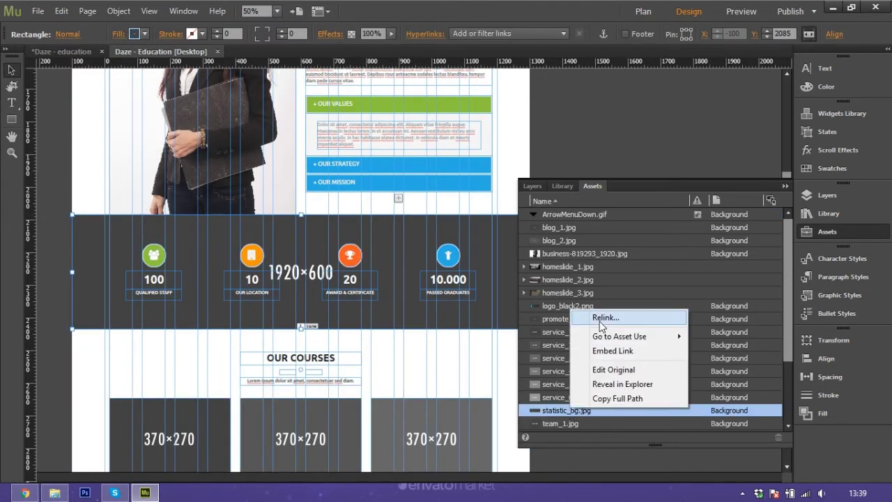
left_click(597, 313)
left_click(335, 187)
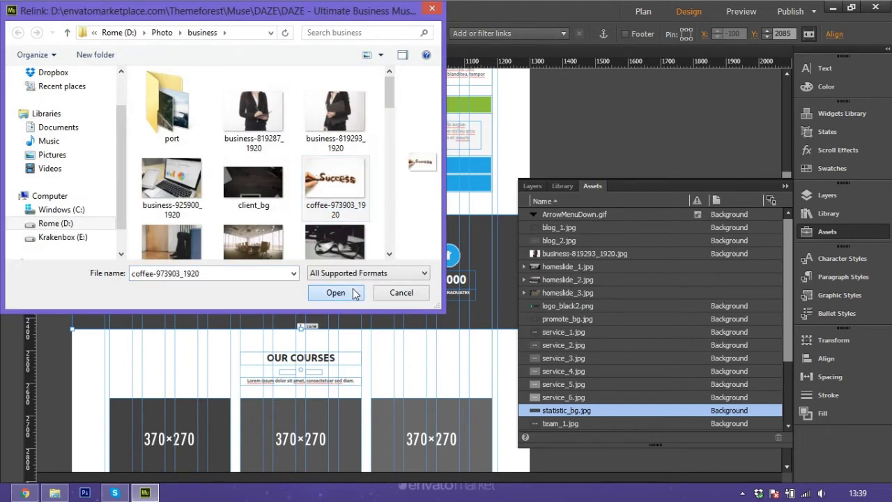
left_click(335, 292)
- Relink the Business Management course placeholder's service_1.jpg to conference-room-768441_1920 from the business folder
scroll(325, 250, "down", 2)
left_click(211, 272)
right_click(565, 348)
left_click(589, 356)
scroll(262, 244, "down", 1)
left_click(260, 237)
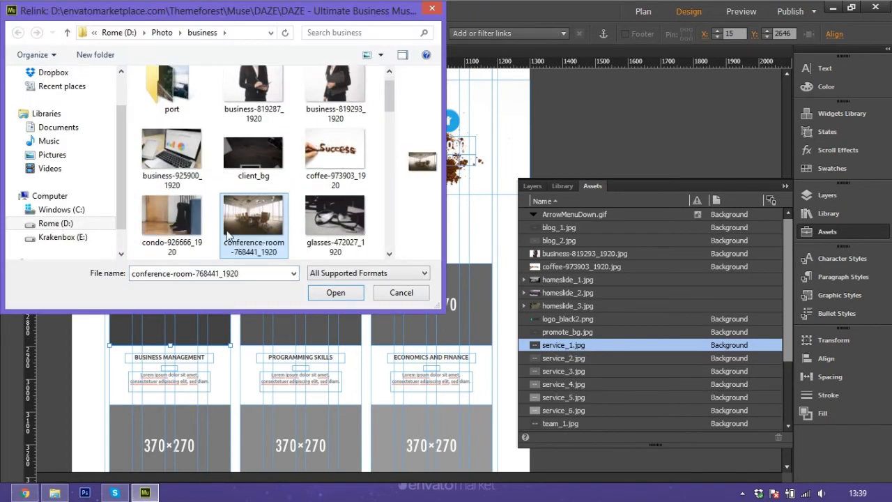
left_click(327, 293)
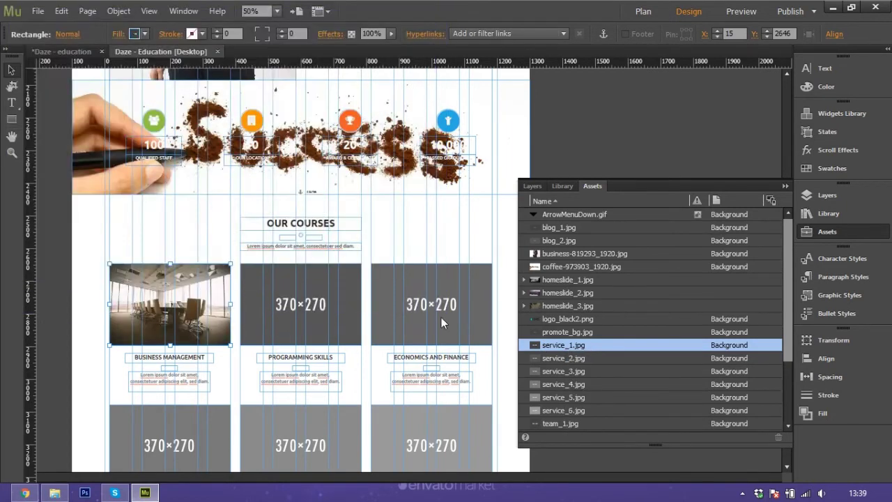
- Relink the Programming Skills course placeholder's service_2.jpg to conference-room-768441_1920 from the business folder
left_click(302, 309)
right_click(553, 362)
left_click(585, 371)
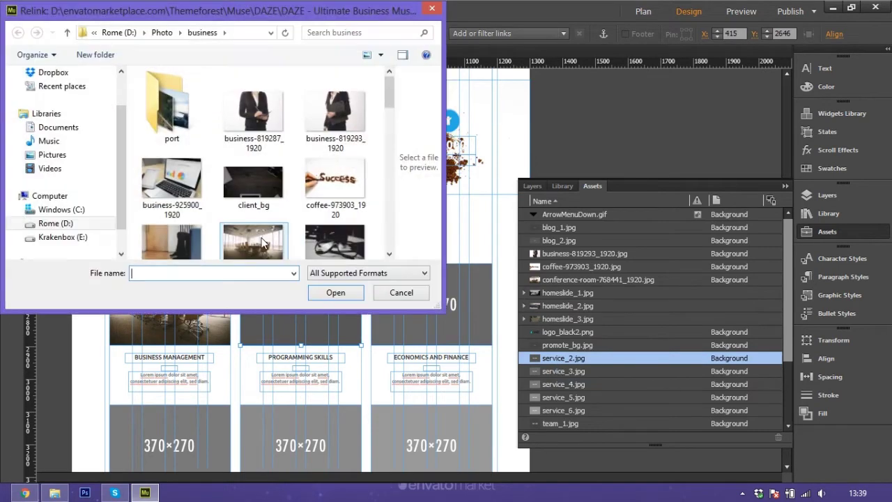
left_click(253, 185)
left_click(268, 263)
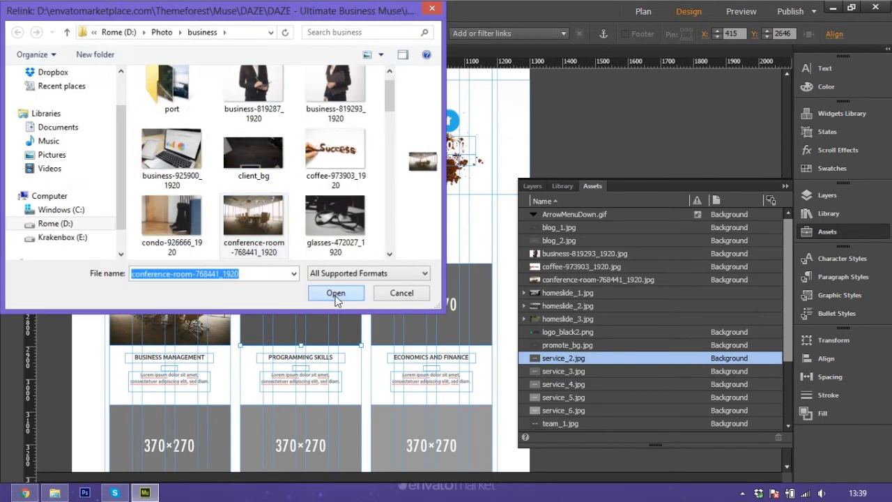
left_click(339, 293)
- Relink the Economics and Finance course placeholder's service_3.jpg to glasses-472027_1920 from the business folder
left_click(436, 297)
right_click(543, 356)
left_click(578, 365)
left_click(327, 237)
left_click(335, 292)
- Relink the What They Say section's testimonial_bg.jpg to client_bg from the business folder, and collapse the asset list
scroll(411, 221, "down", 5)
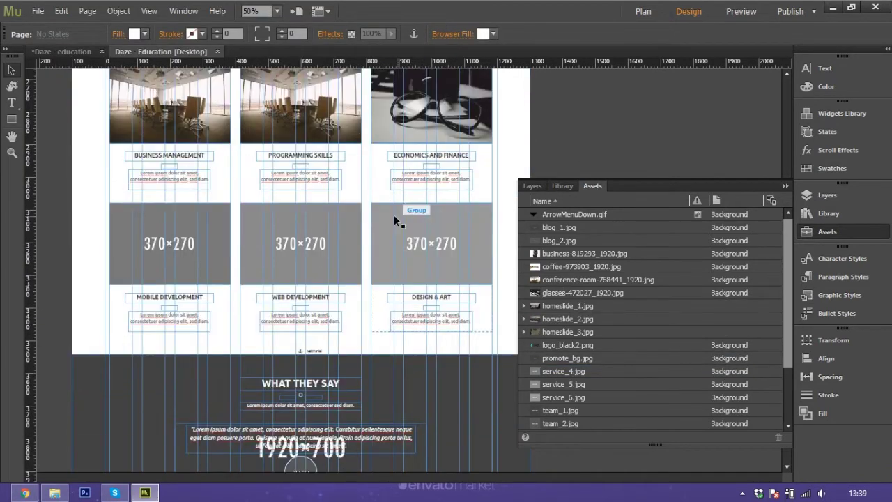
left_click(430, 322)
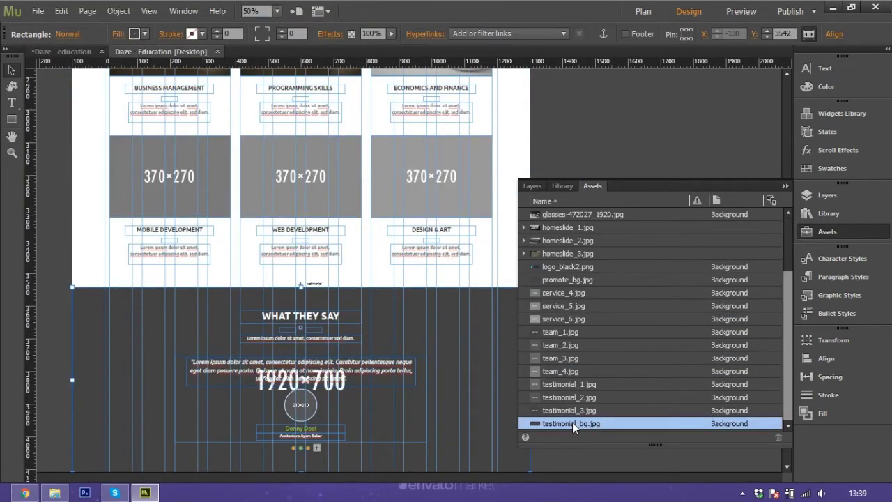
right_click(572, 423)
left_click(599, 330)
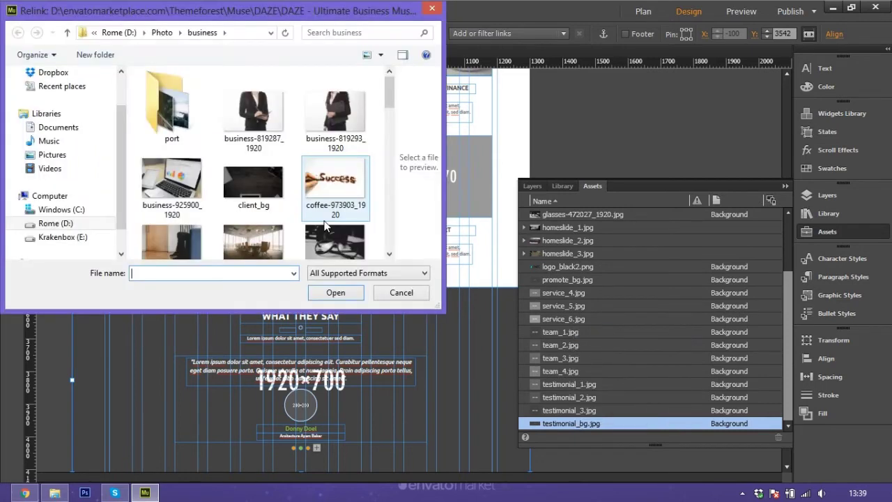
left_click(244, 199)
left_click(328, 289)
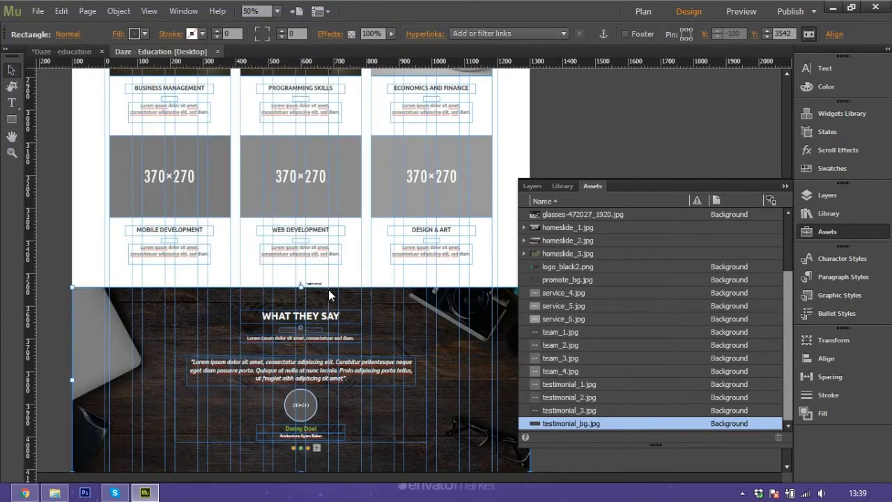
left_click(554, 136)
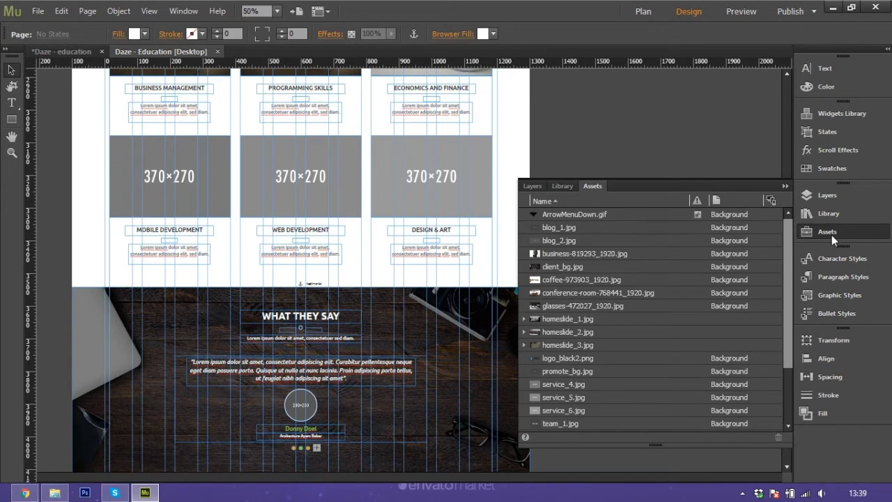
left_click(782, 186)
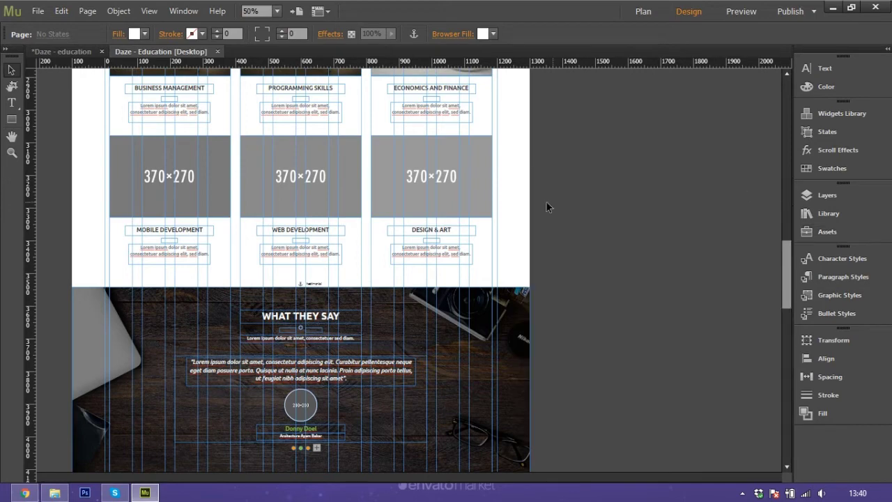
- Preview the page in the browser and examine the About Us, statistics banner, Our Courses and testimonial images
scroll(588, 181, "up", 3)
scroll(589, 184, "up", 5)
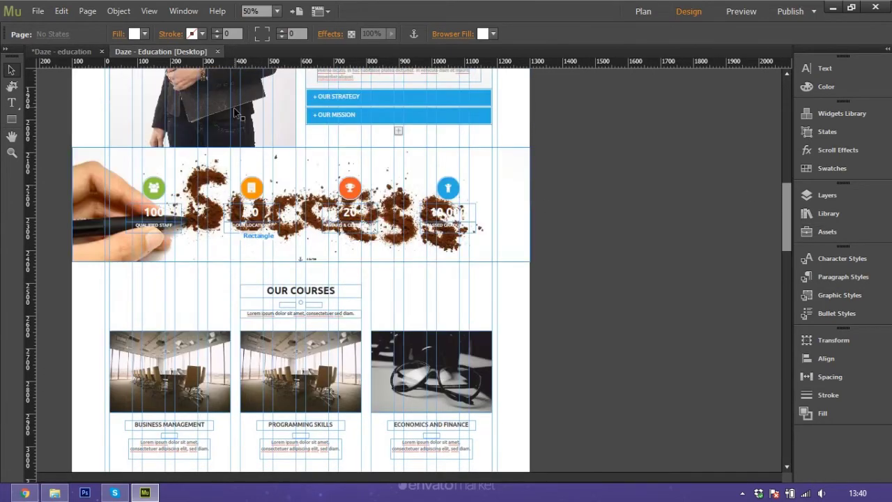
left_click(38, 11)
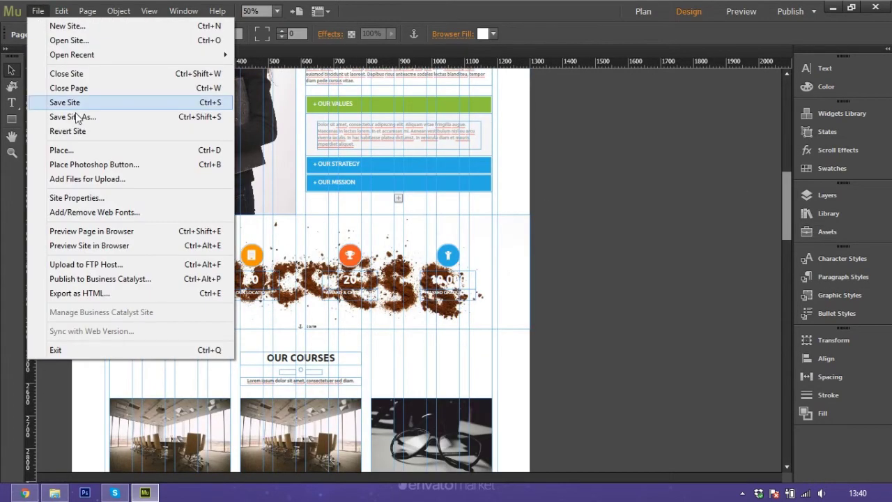
left_click(104, 232)
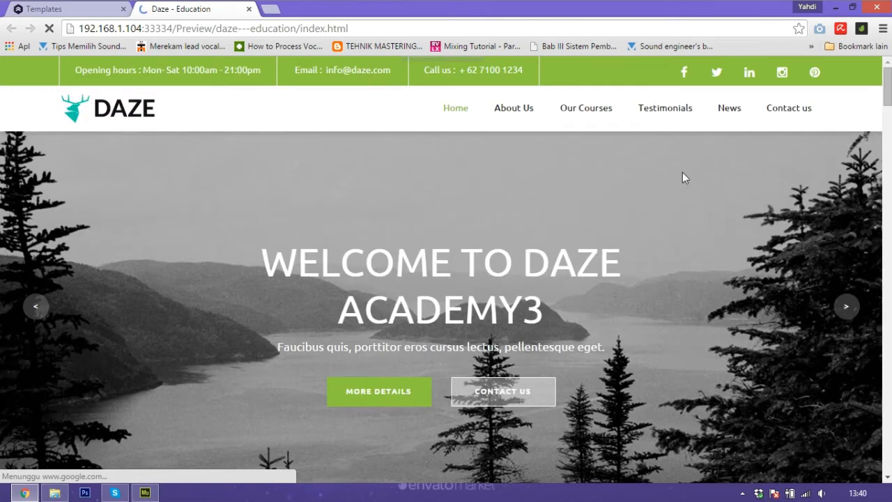
scroll(680, 171, "down", 12)
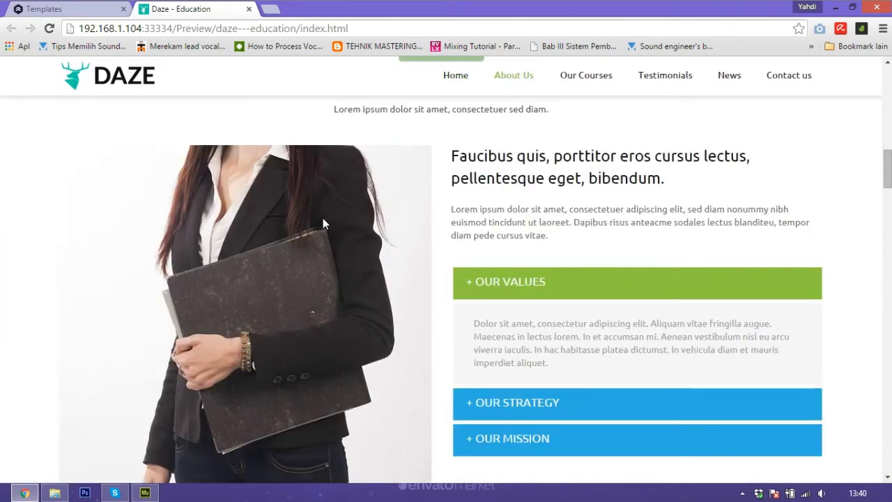
scroll(405, 187, "down", 5)
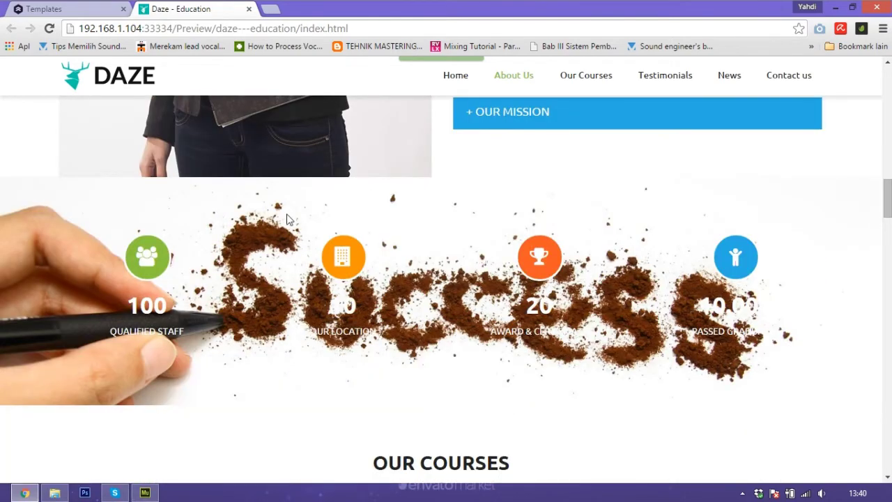
scroll(487, 230, "down", 5)
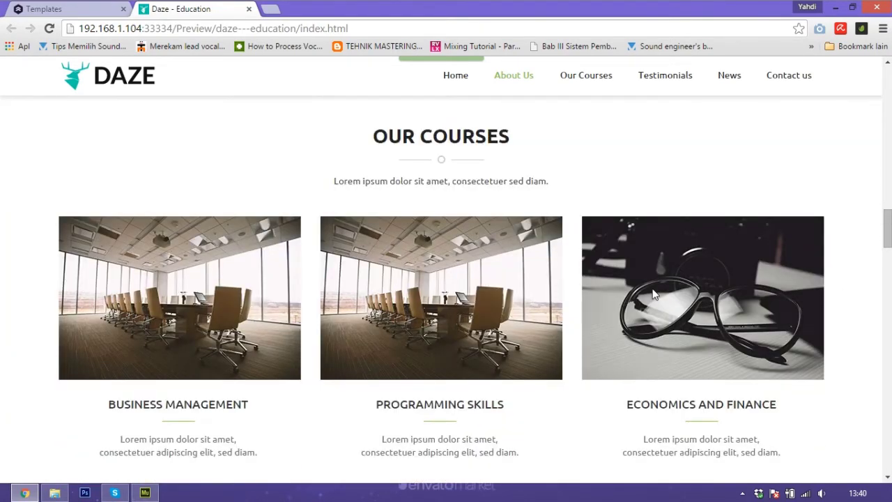
scroll(360, 251, "down", 5)
scroll(359, 251, "down", 8)
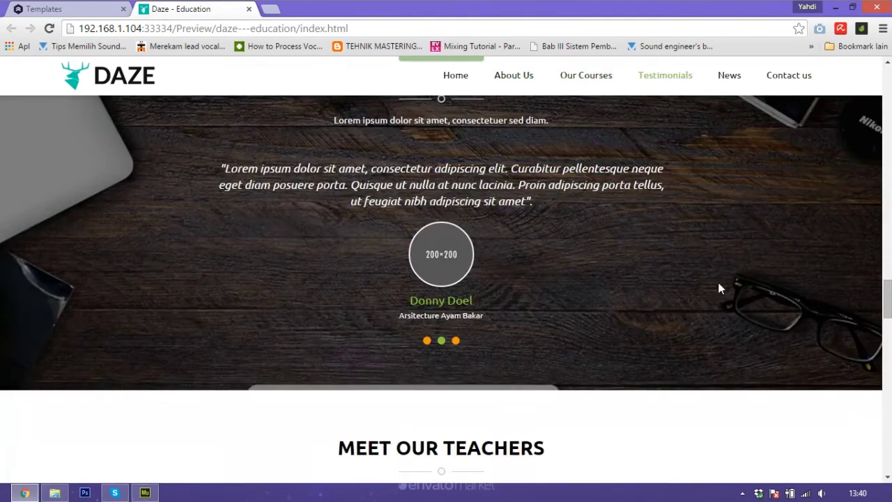
- Switch back to Adobe Muse and open the tablet version of the Daze - Education page from the site plan
left_click(145, 493)
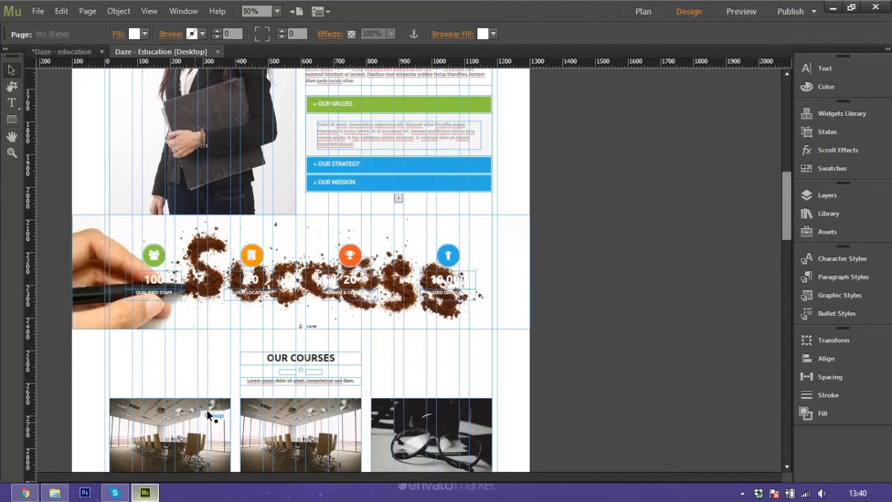
scroll(564, 188, "up", 5)
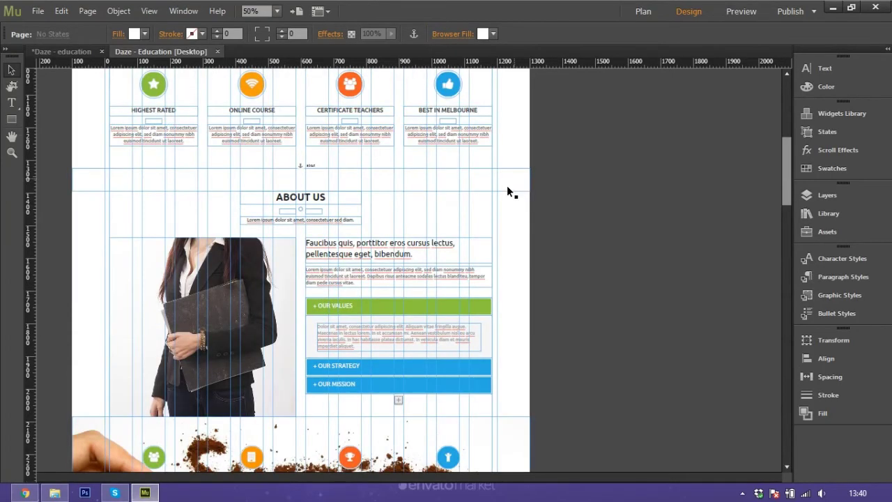
left_click(81, 53)
left_click(310, 34)
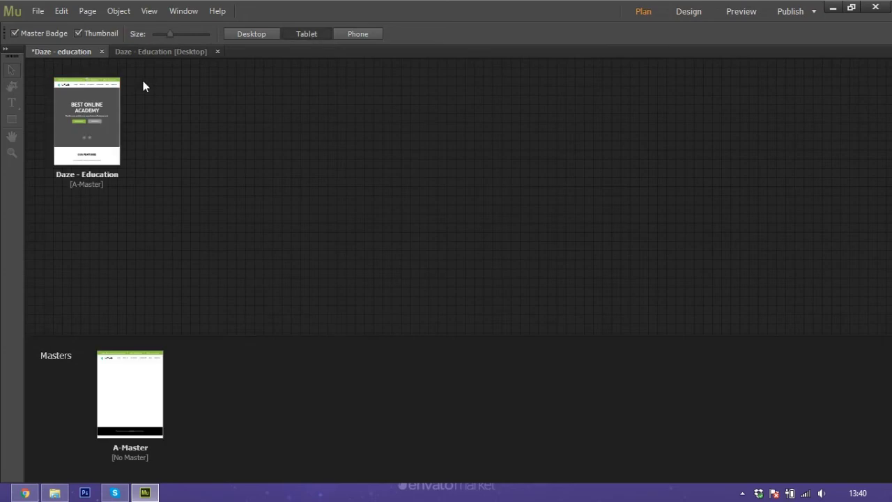
double_click(88, 101)
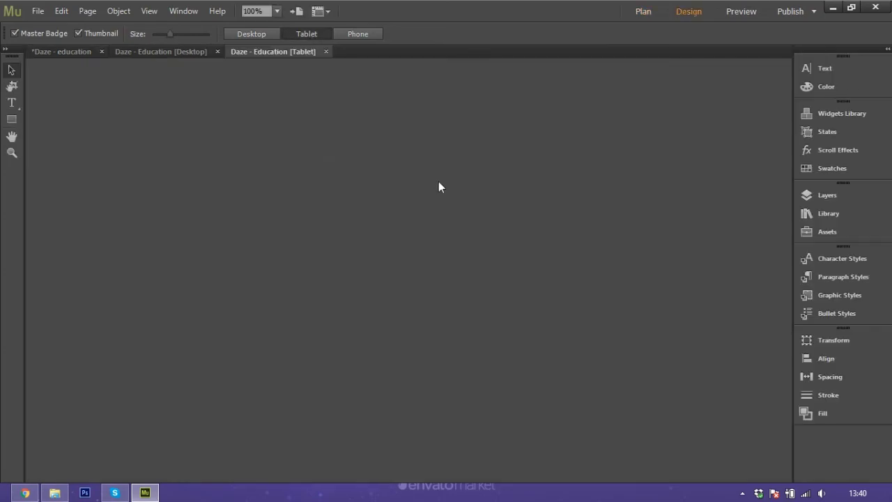
- Check the relinked images on the tablet layout, from the About Us photo through the courses to the What They Say background
scroll(556, 204, "down", 10)
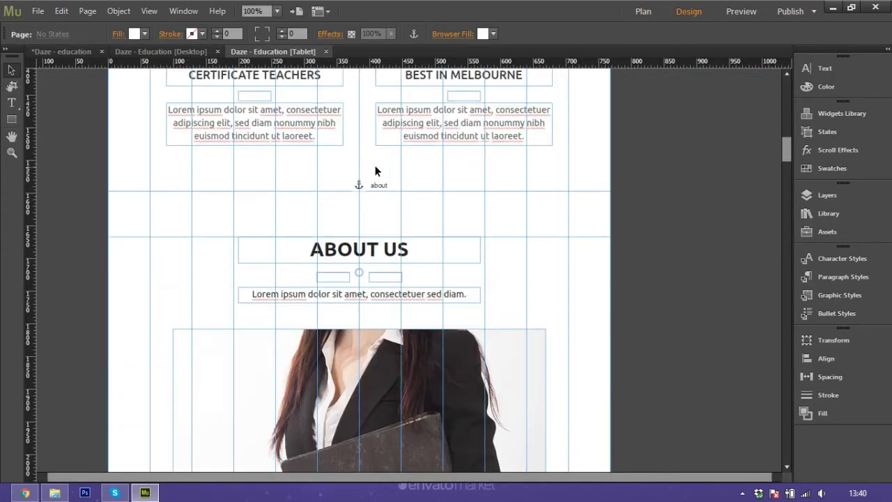
left_click(277, 12)
key("Escape")
scroll(453, 189, "down", 2)
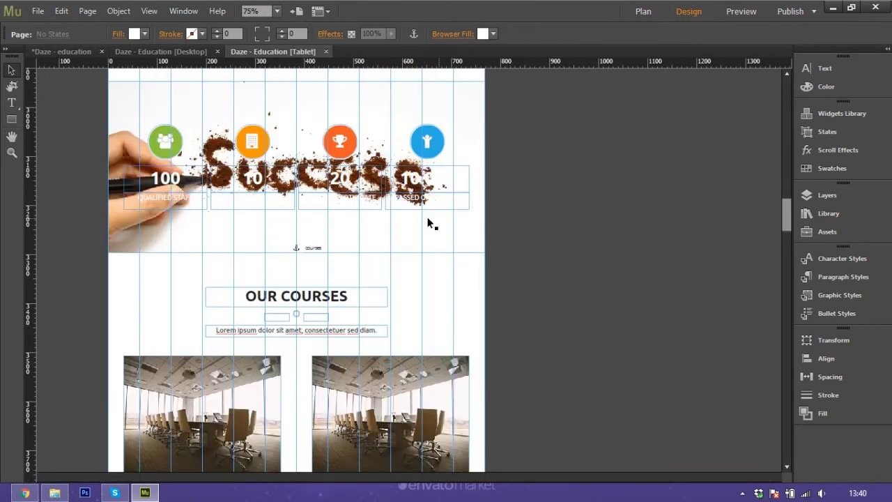
left_click(366, 211)
scroll(341, 223, "down", 4)
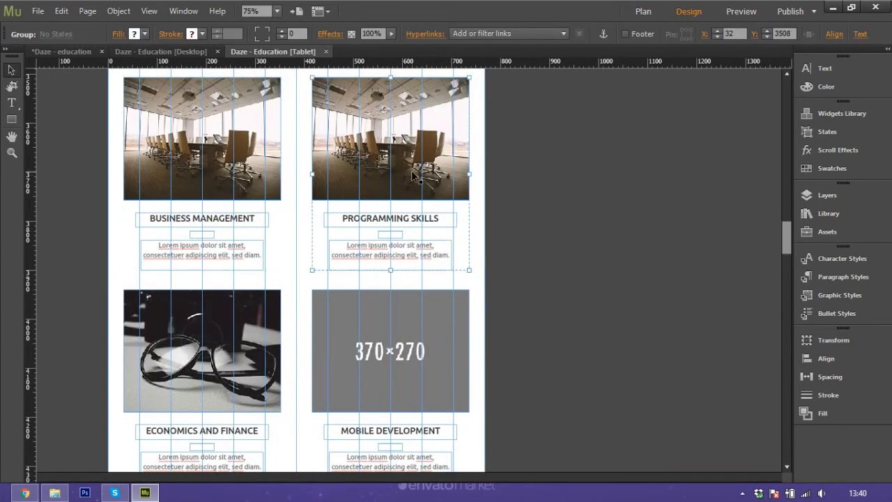
scroll(249, 275, "down", 2)
left_click(379, 216)
scroll(570, 211, "down", 4)
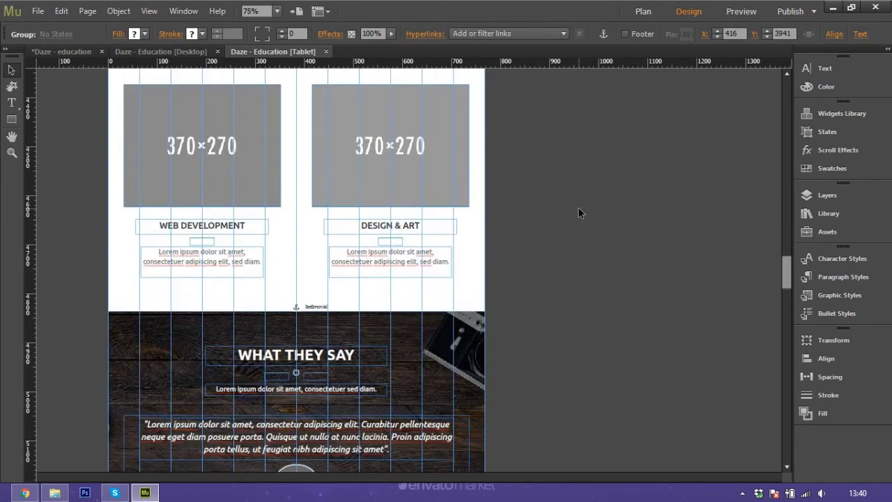
left_click(257, 327)
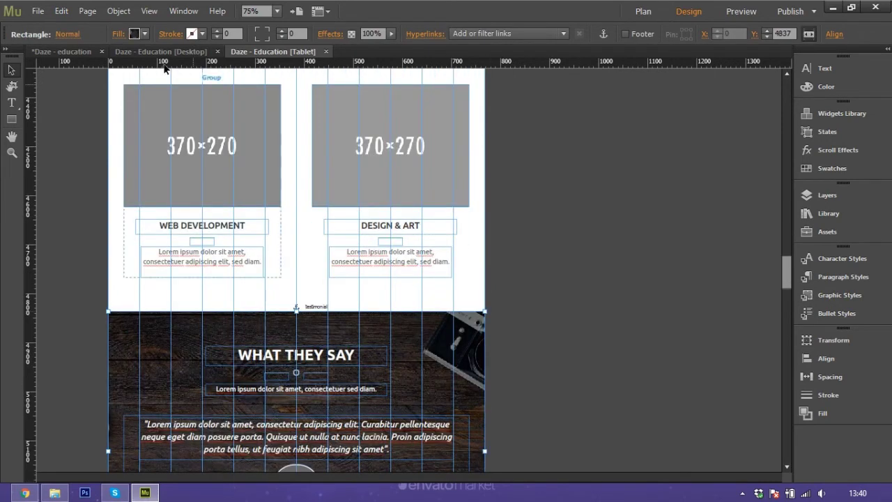
- Open the phone version of the Daze - Education page and check its About Us and Our Courses images
left_click(66, 50)
mouse_move(100, 108)
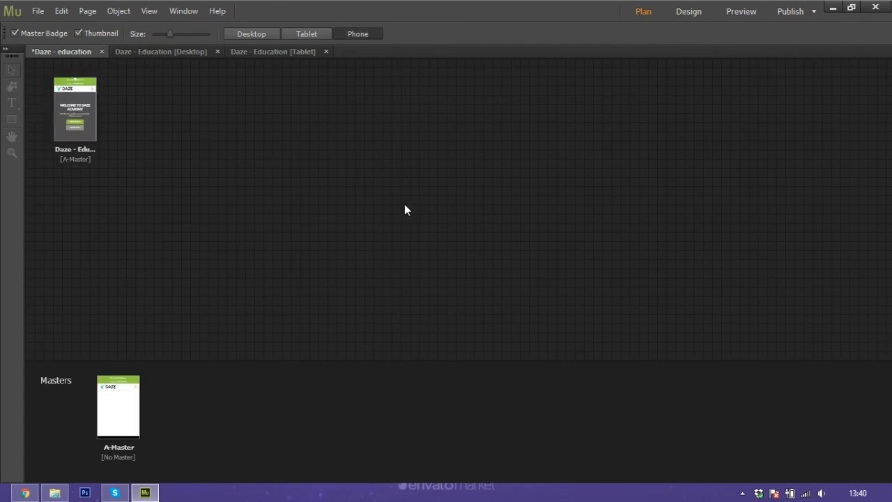
double_click(73, 106)
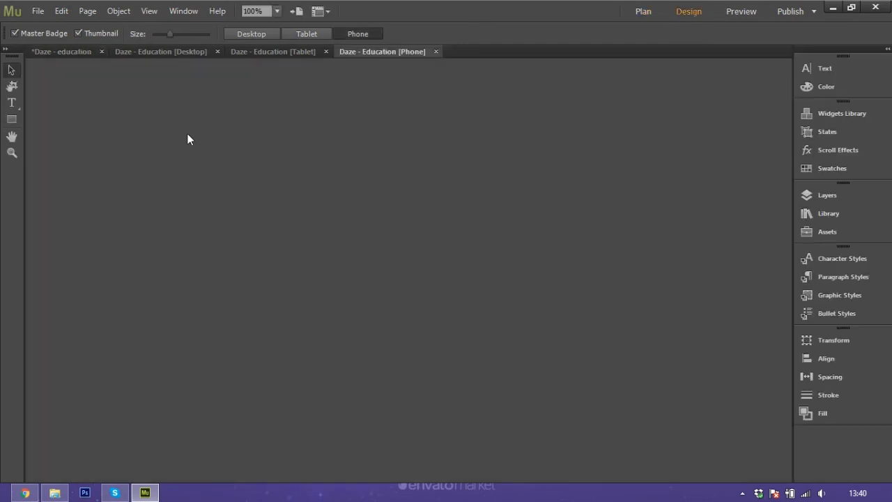
scroll(372, 200, "down", 10)
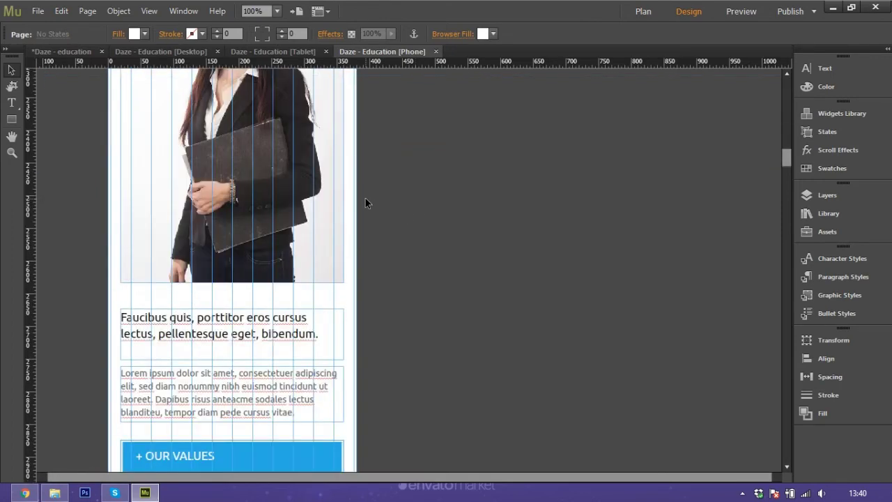
scroll(237, 232, "down", 15)
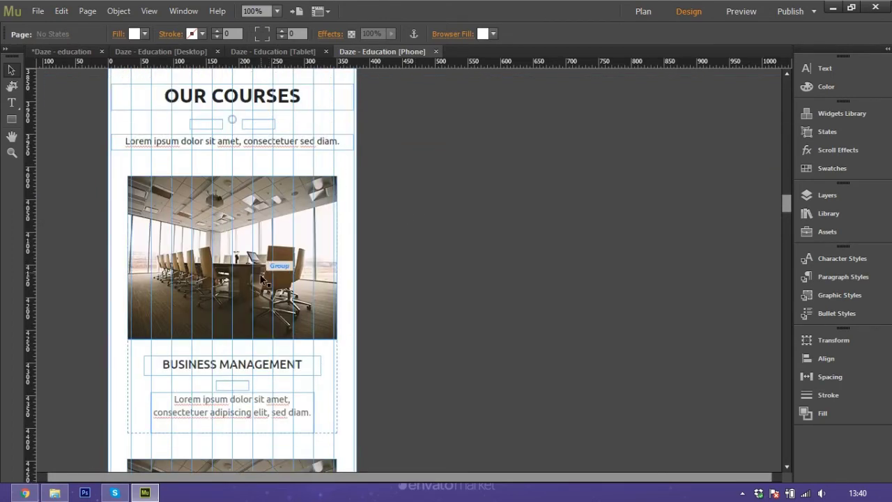
scroll(257, 287, "down", 4)
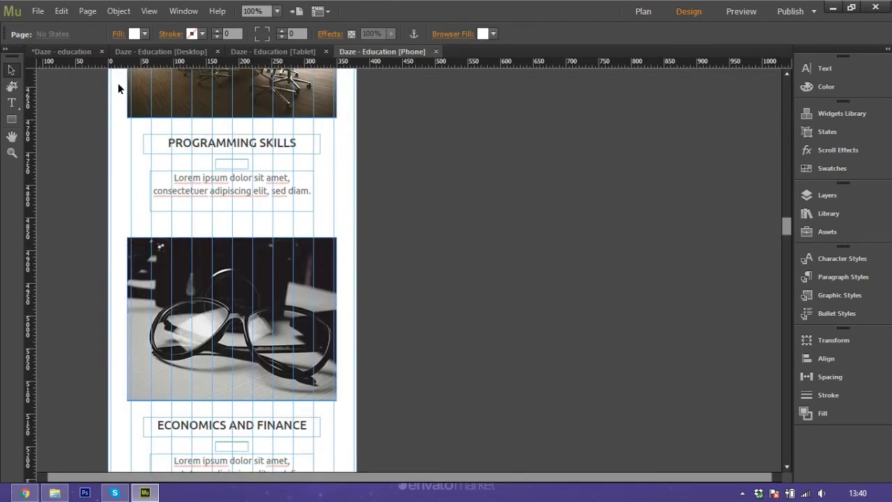
- Return to the desktop Daze - Education page and show its asset list
left_click(86, 53)
left_click(158, 56)
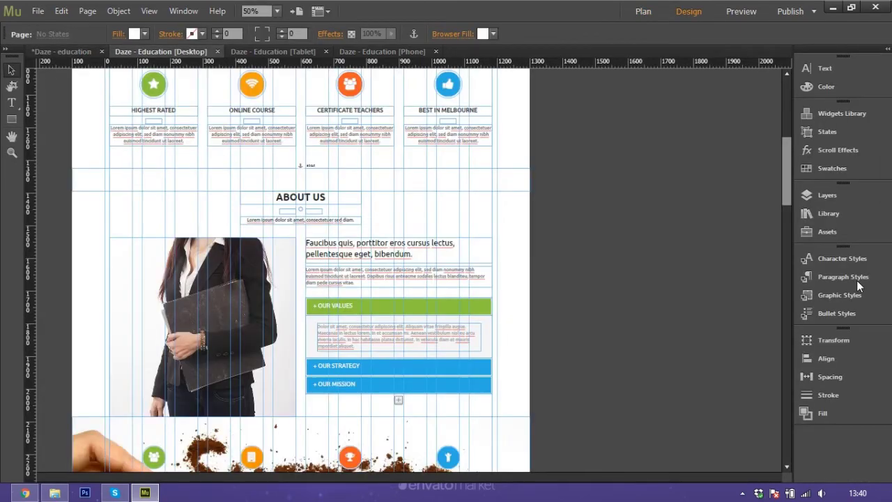
scroll(566, 302, "down", 2)
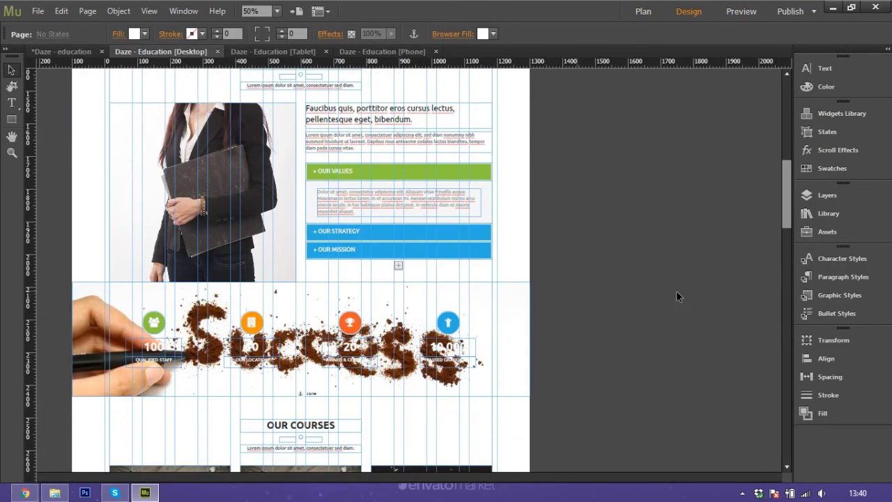
left_click(838, 236)
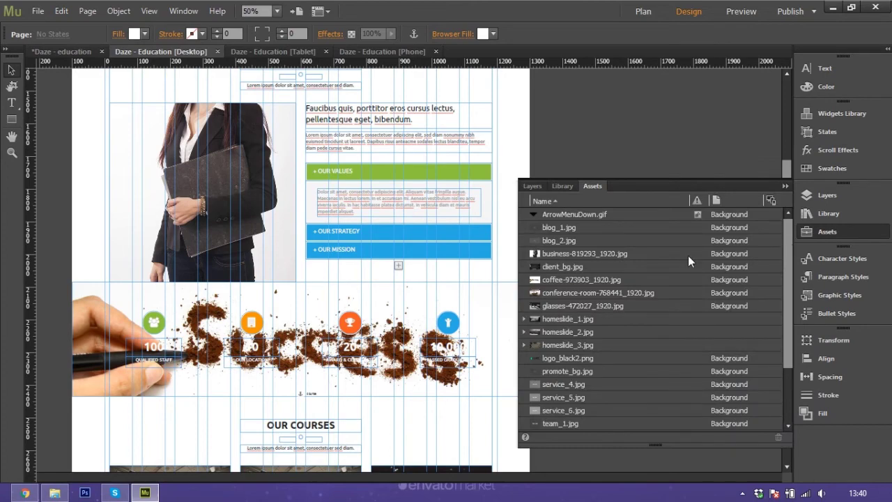
- Select the Head Teacher's placeholder image in the Meet Our Teachers section of the desktop page
scroll(235, 341, "down", 1)
scroll(235, 341, "down", 3)
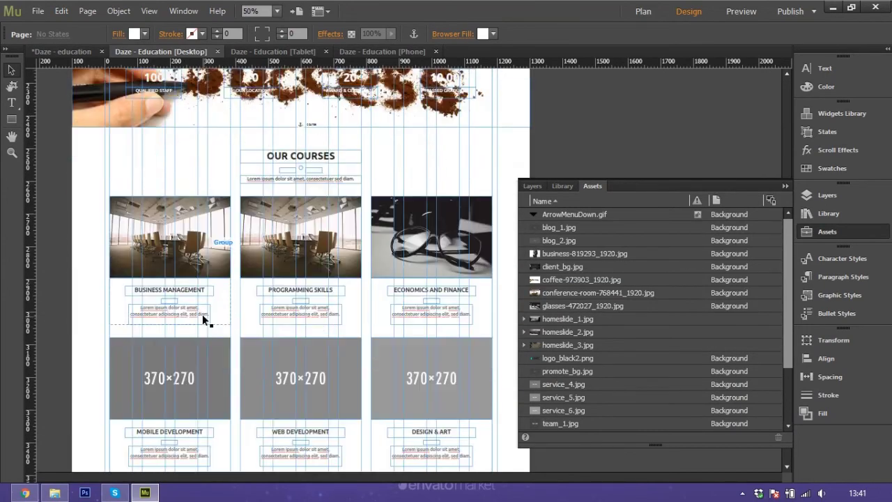
scroll(195, 342, "down", 2)
scroll(216, 323, "down", 5)
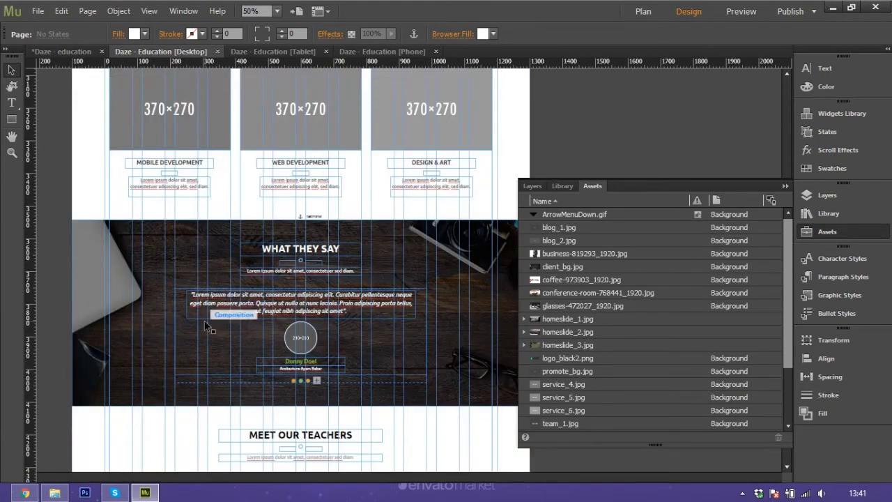
left_click(185, 317)
left_click(187, 321)
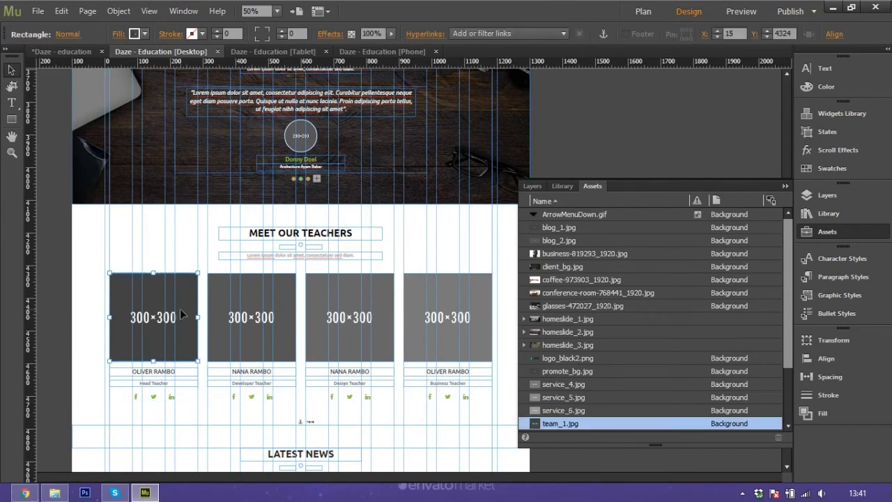
- Start relinking the team_1.jpg asset and browse to the Photo\team folder on drive D
right_click(564, 425)
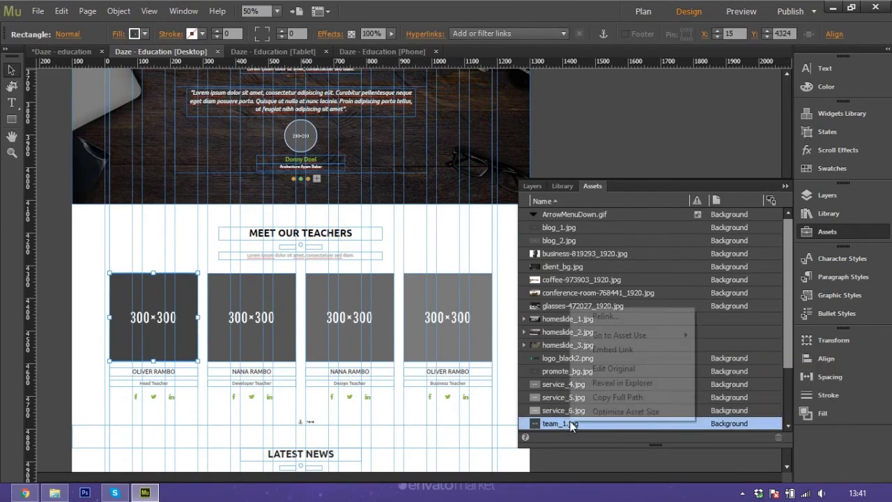
left_click(603, 316)
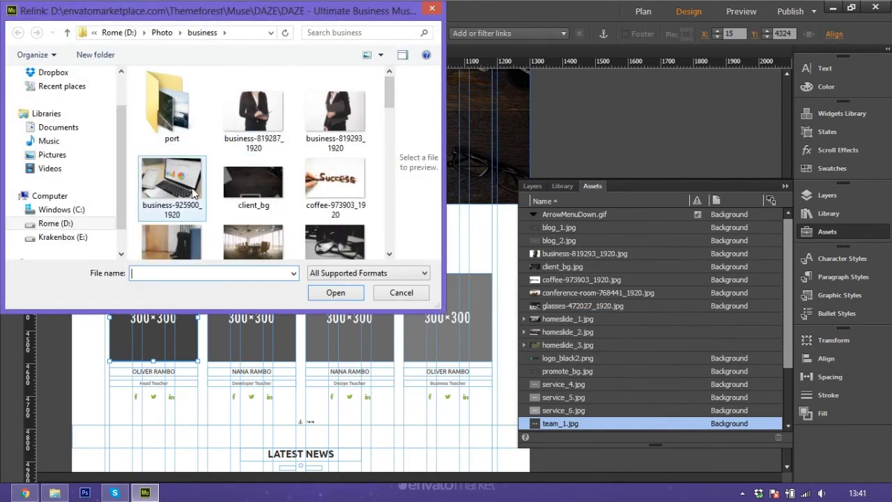
left_click(102, 223)
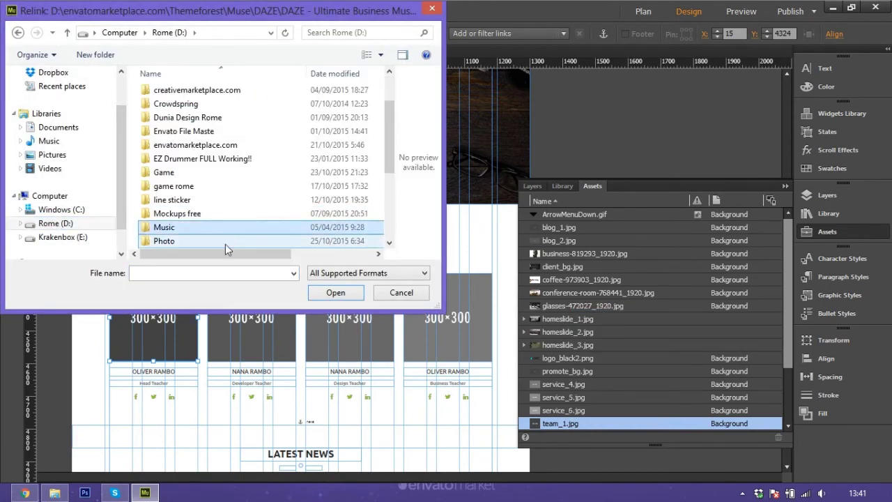
double_click(225, 242)
scroll(230, 201, "down", 5)
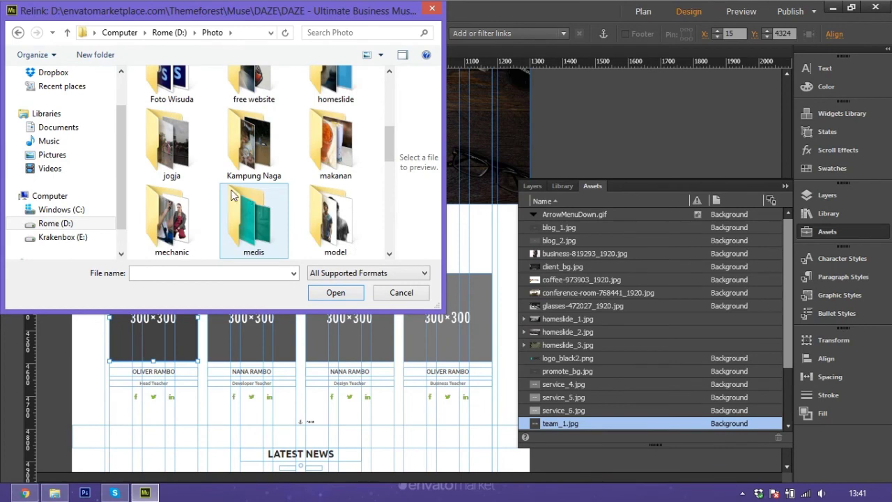
scroll(319, 198, "down", 3)
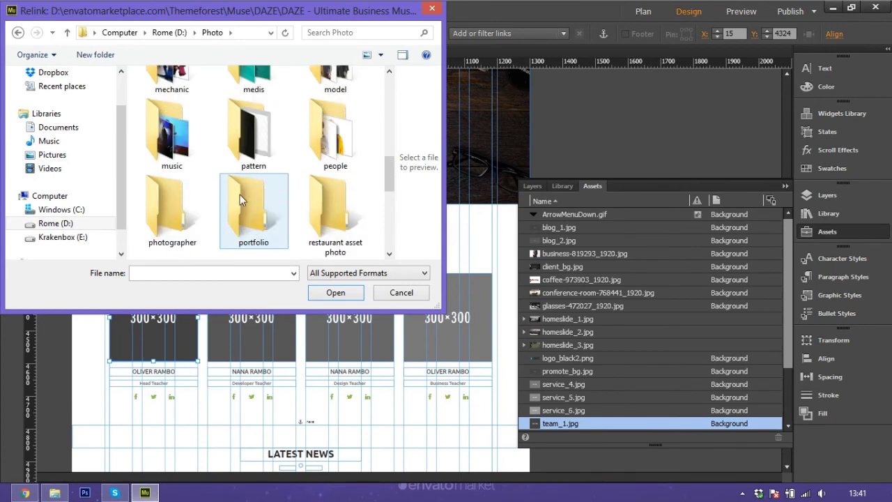
scroll(288, 180, "down", 2)
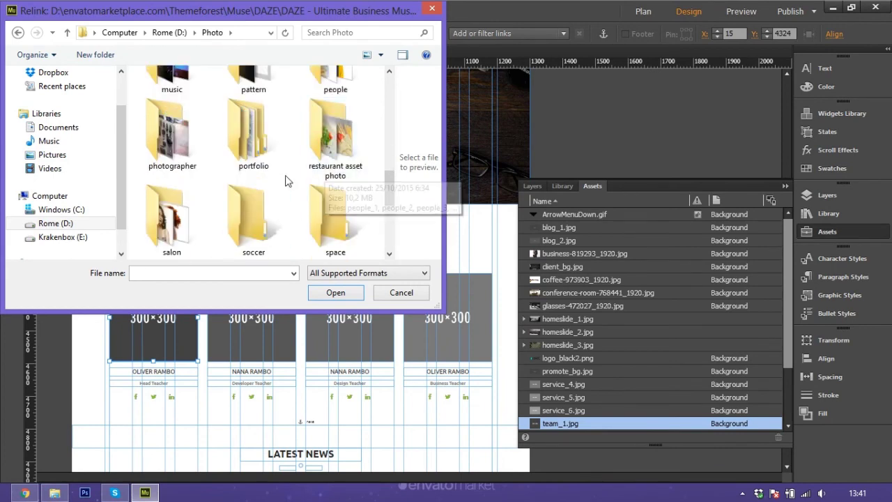
scroll(253, 188, "down", 1)
double_click(199, 208)
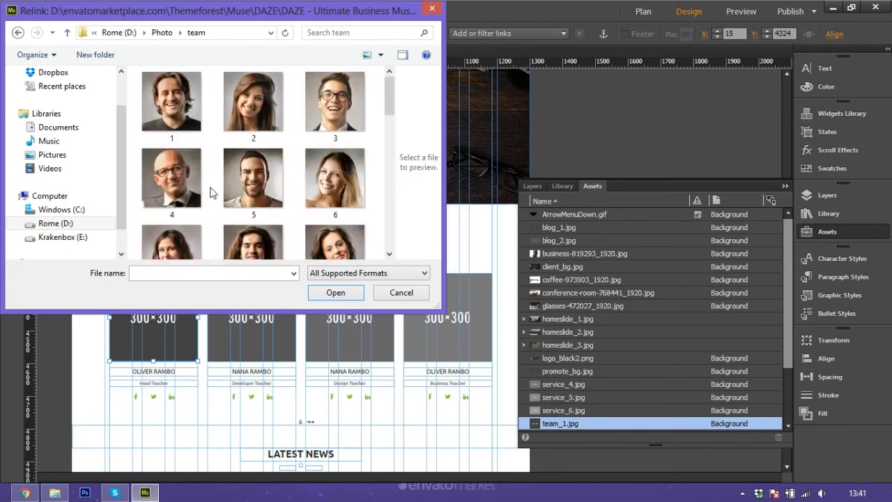
- Relink team_1.jpg to the photo named 1, collapse the asset list and deselect the image
left_click(171, 101)
left_click(333, 288)
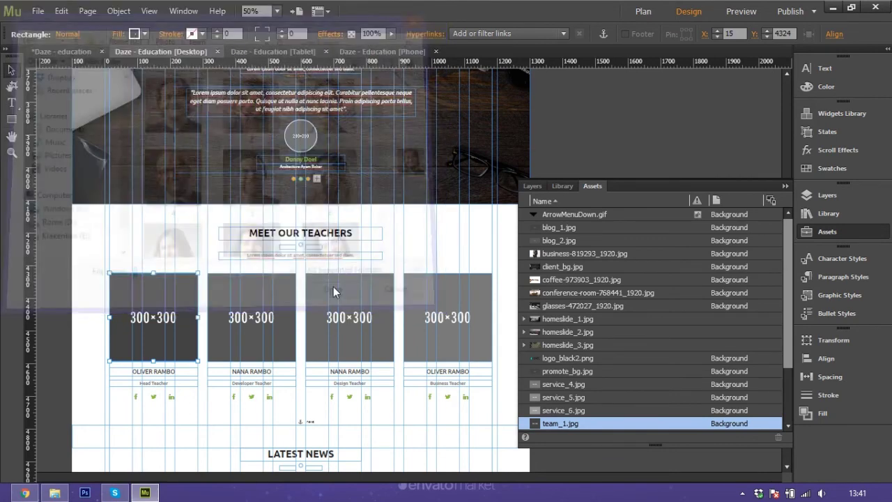
left_click(791, 185)
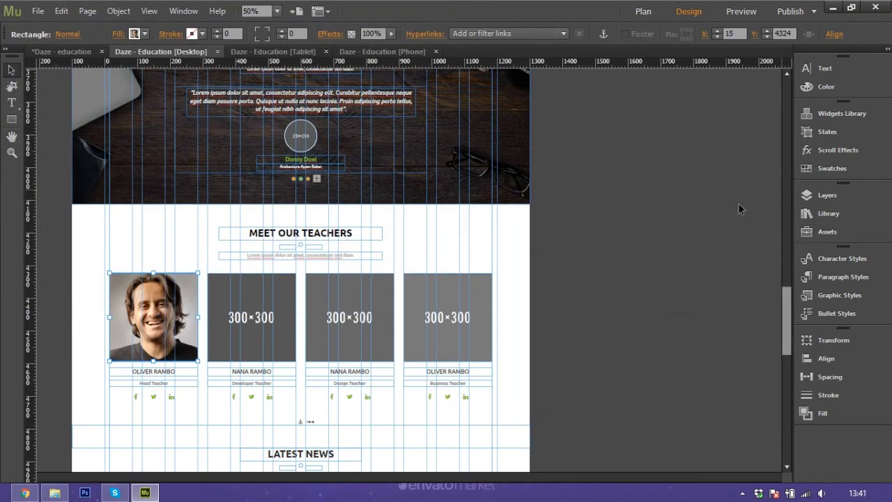
left_click(650, 233)
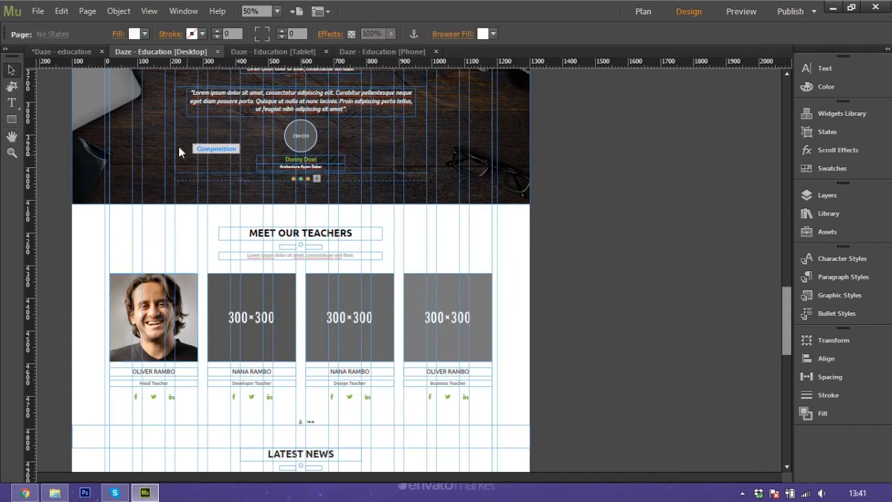
- Preview the page in the browser and check its images from About Us down to Meet Our Teachers
left_click(39, 13)
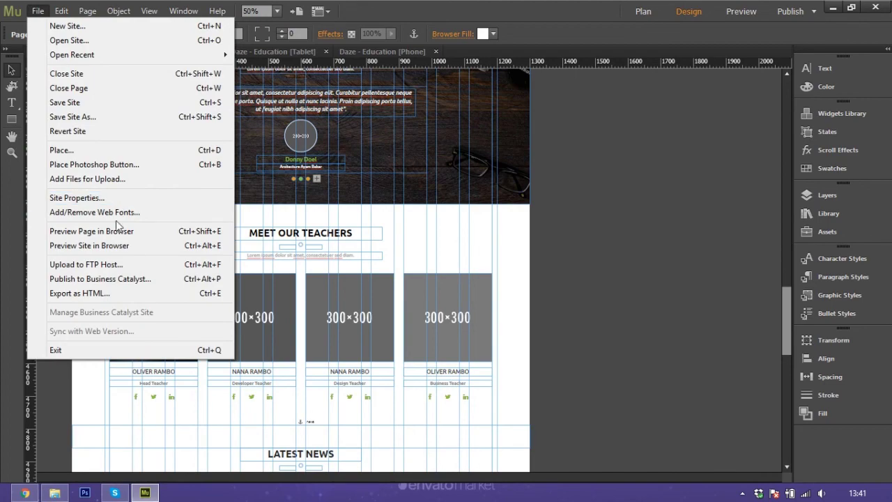
left_click(119, 230)
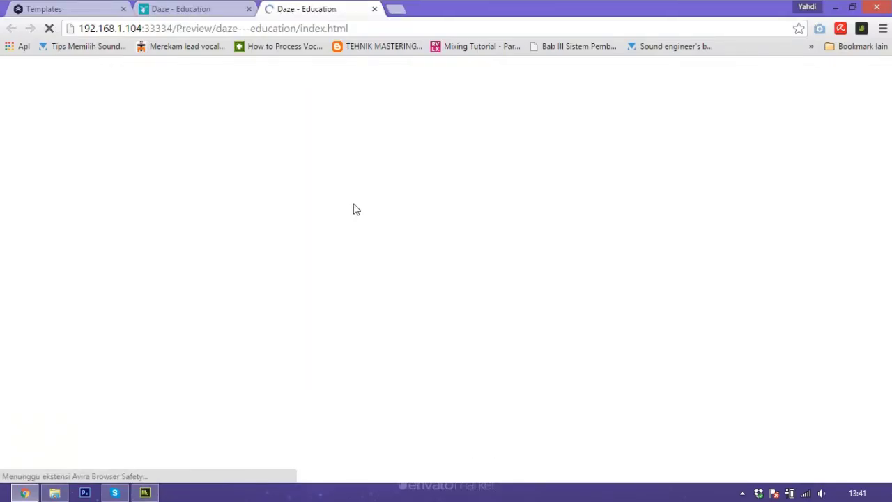
scroll(518, 209, "down", 15)
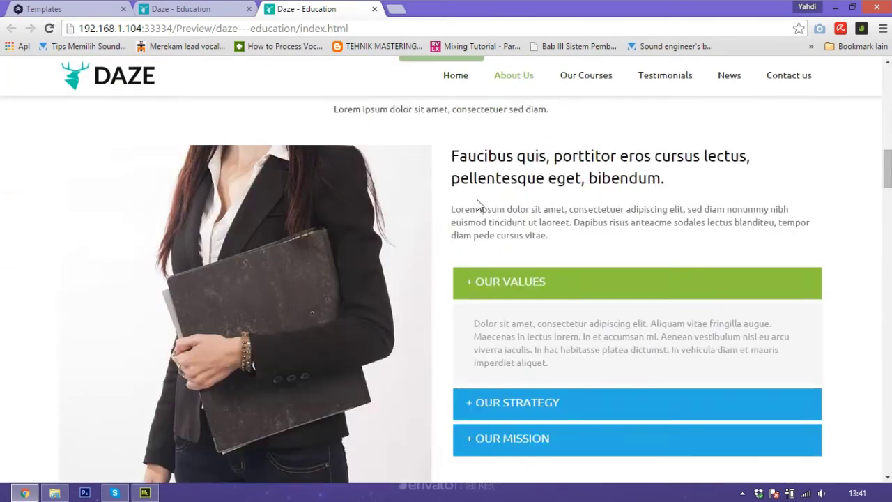
scroll(411, 209, "down", 10)
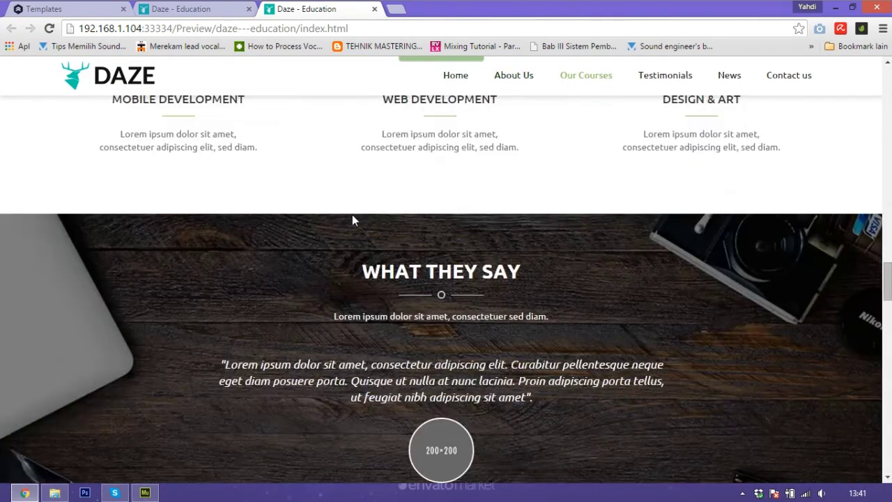
scroll(352, 220, "down", 5)
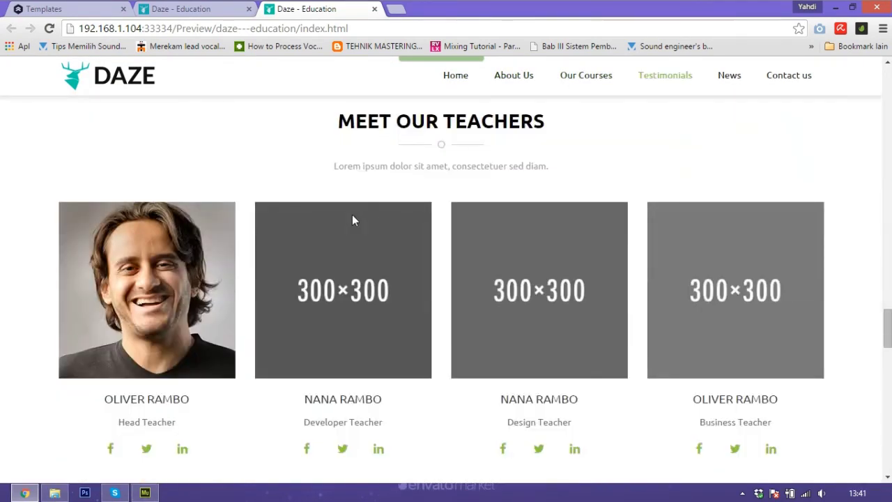